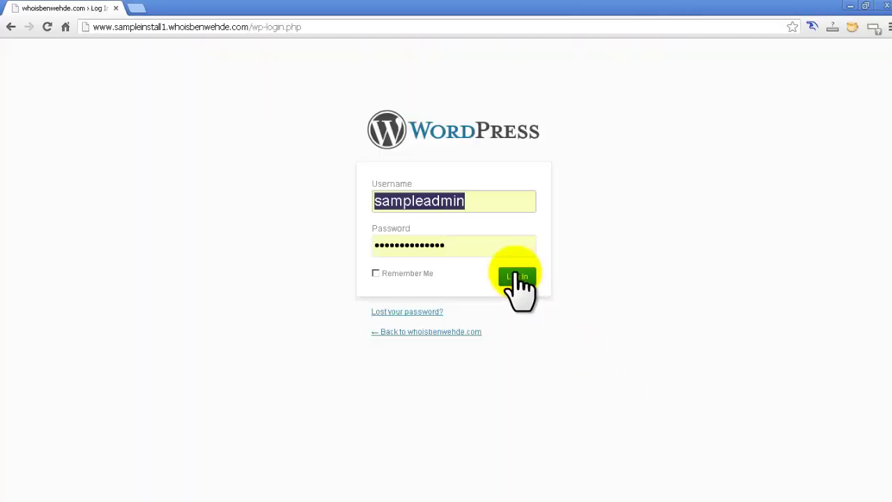
Log in to the site admin with the prefilled credentials and start a new post titled "Kitchen Sink Sample Post"
left_click(517, 277)
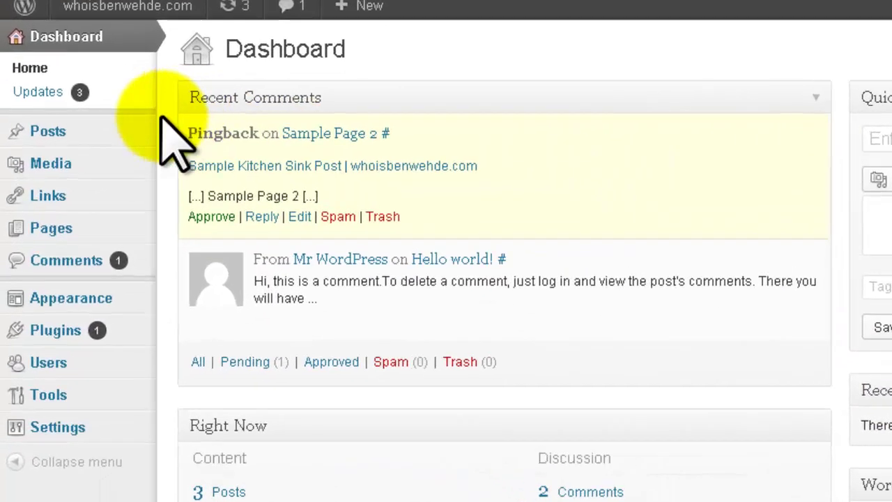
mouse_move(54, 117)
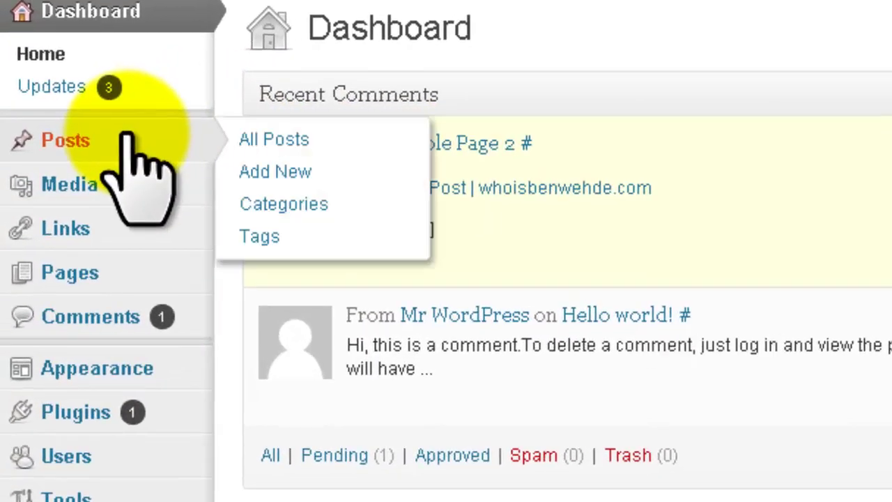
left_click(255, 168)
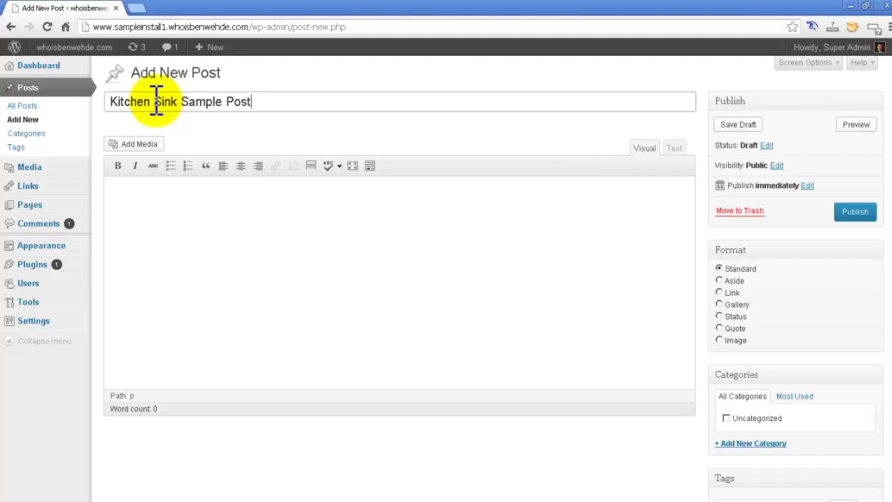
Place the cursor in the post body and show the editor's Kitchen Sink row of extra formatting tools
left_click(223, 232)
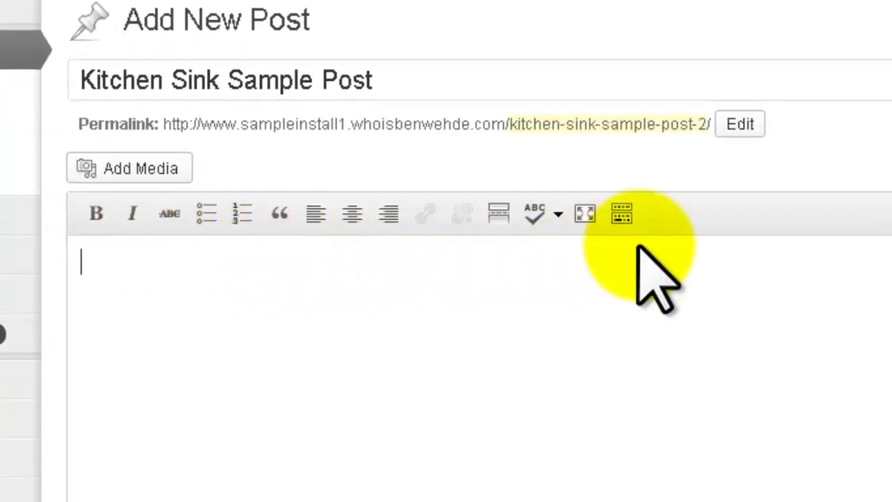
left_click(620, 211)
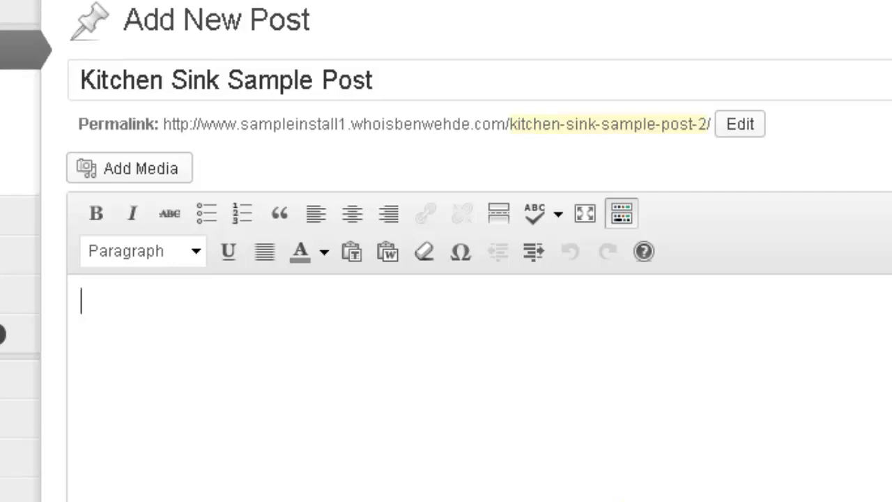
Switch to Notepad, copy the selected list of sample formatting lines, and paste it into the empty post body
key("alt+Tab")
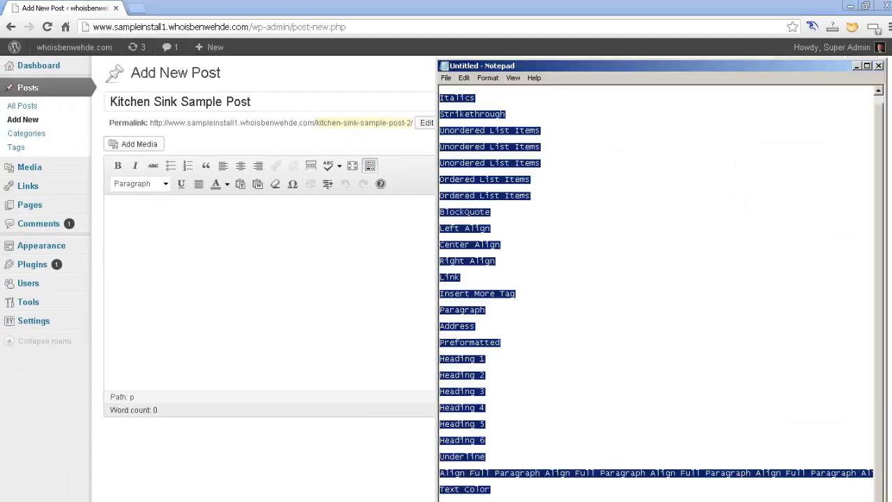
right_click(572, 260)
left_click(590, 293)
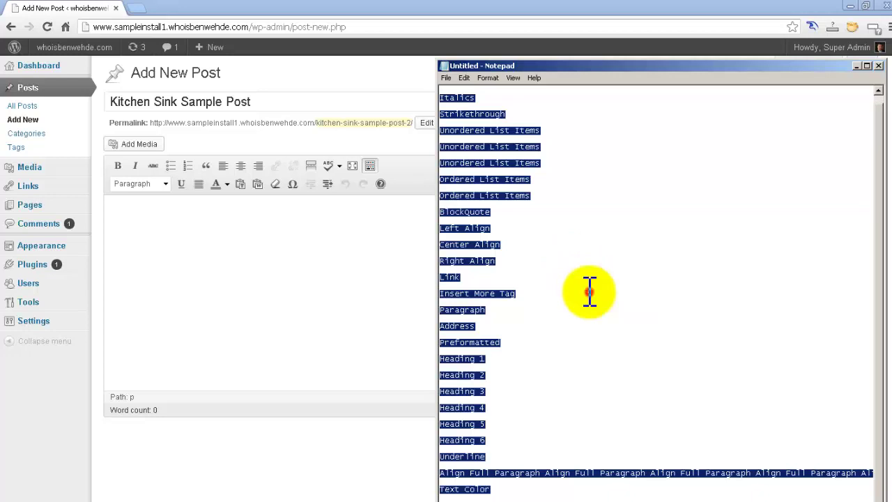
left_click(360, 270)
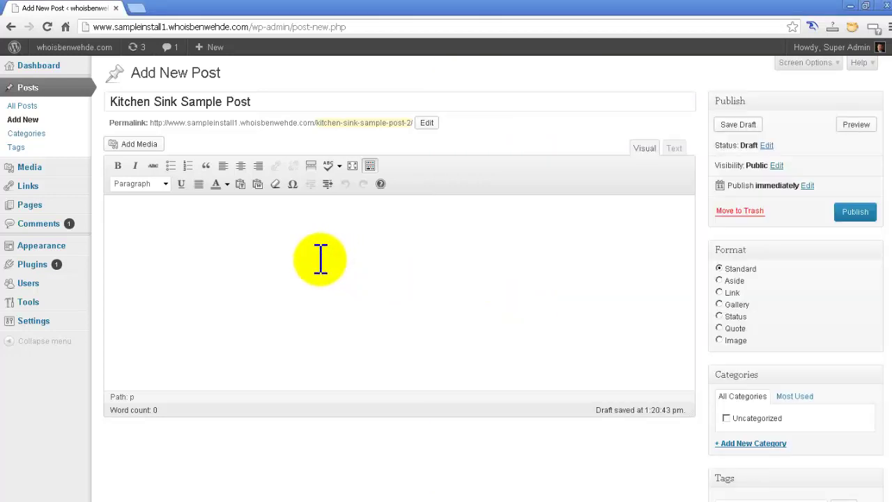
right_click(170, 231)
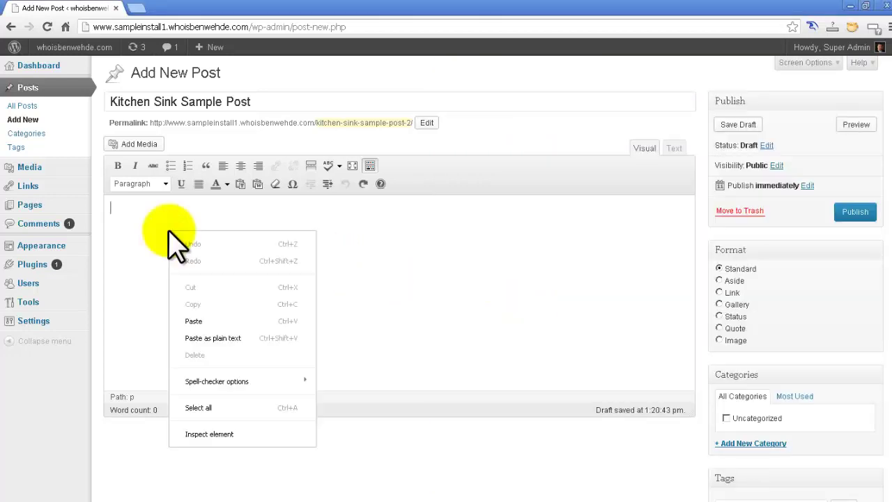
left_click(194, 321)
scroll(487, 292, "up", 15)
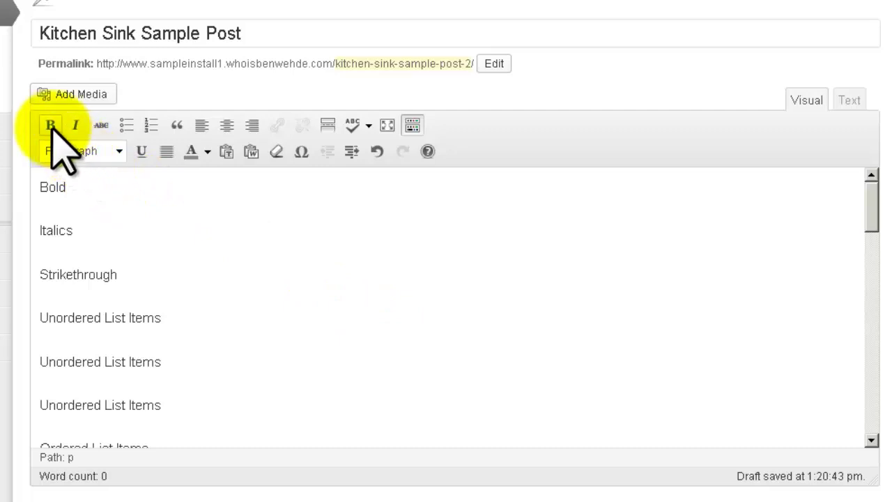
Make the word "Bold" bold and the word "Italics" italic in the post body
double_click(54, 186)
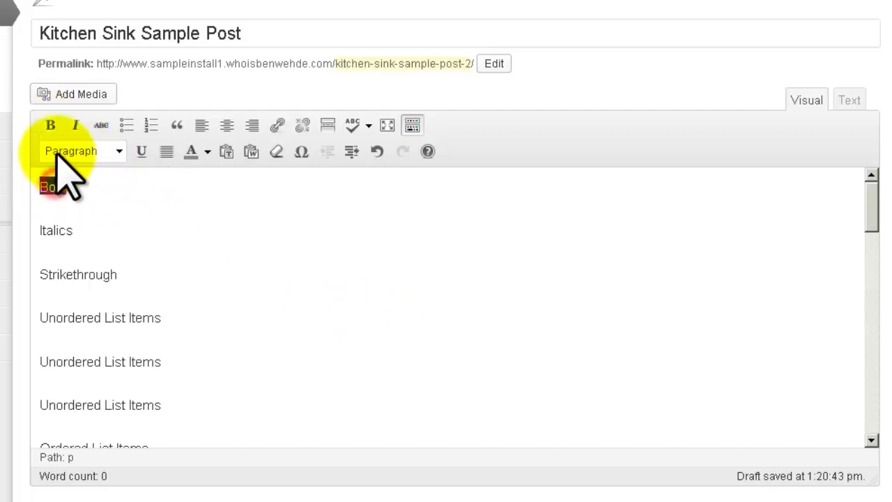
left_click(49, 122)
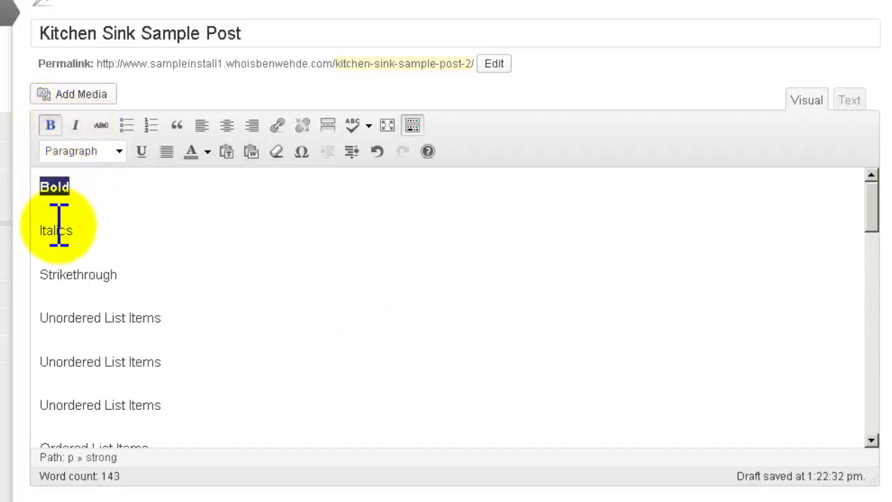
left_click(57, 232)
double_click(57, 232)
left_click(75, 125)
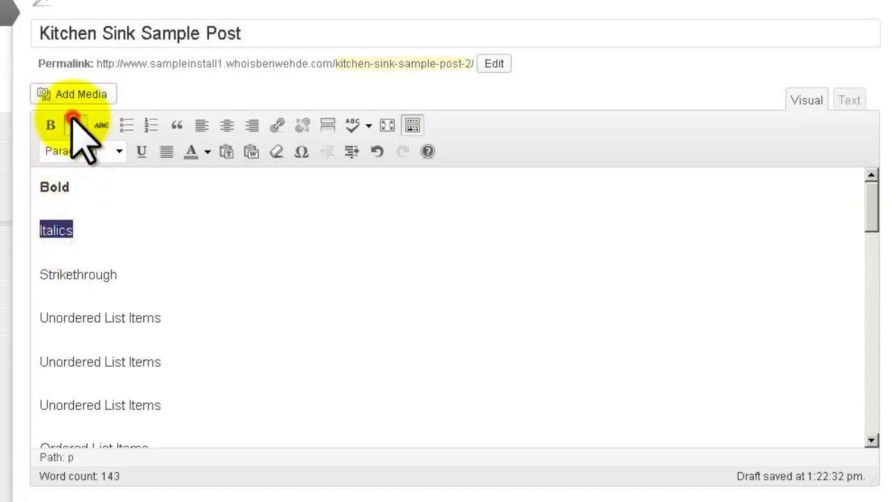
left_click(94, 216)
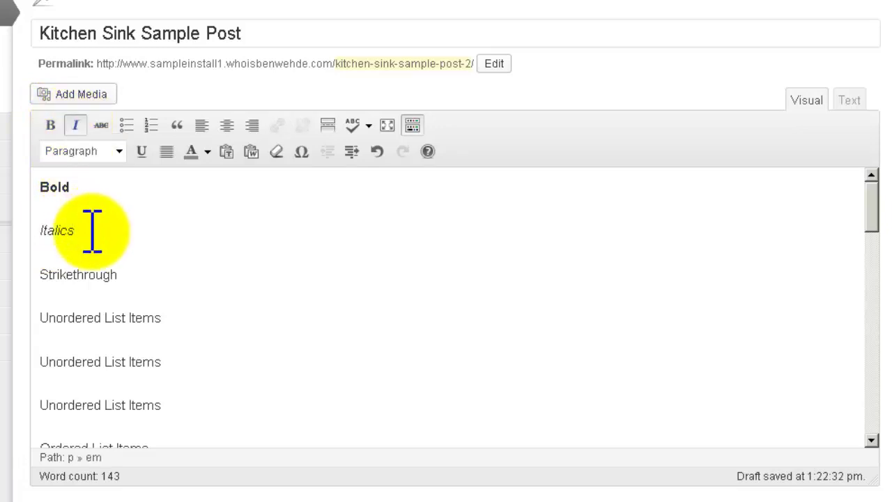
Strike through the word "Strikethrough" and turn the three "Unordered List Items" lines into a bulleted list
double_click(71, 275)
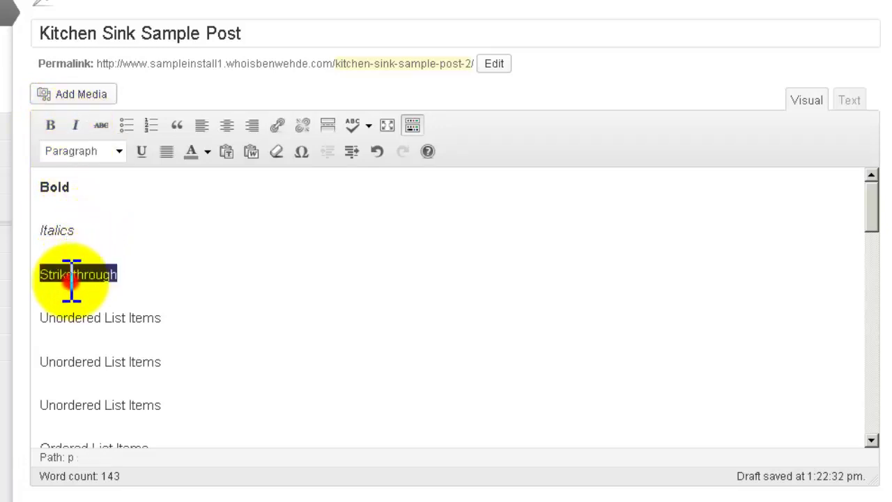
left_click(98, 125)
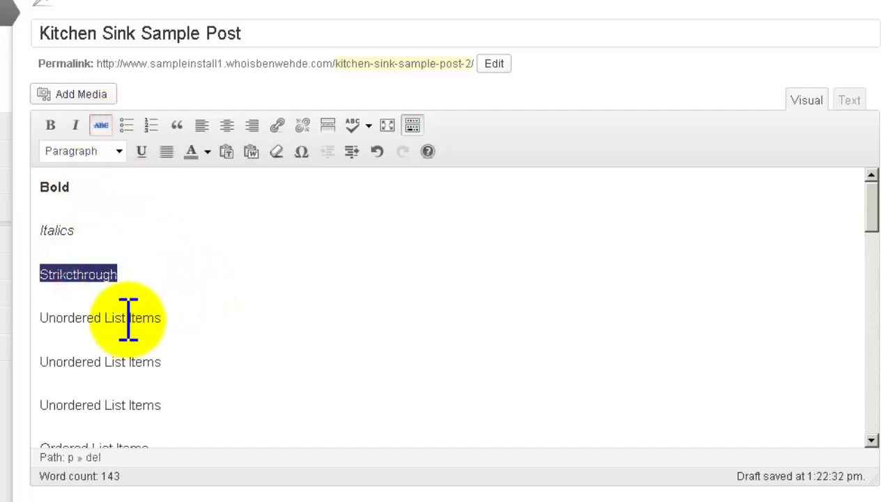
left_click_drag(41, 318, 146, 388)
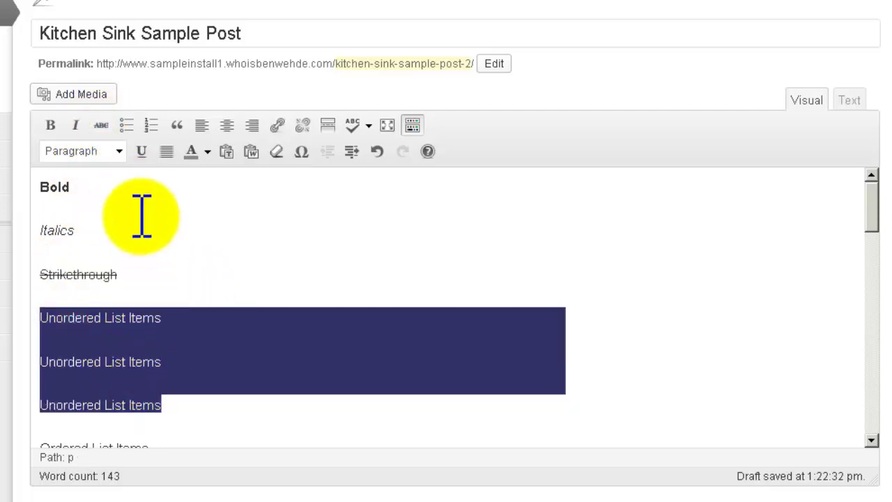
left_click(126, 126)
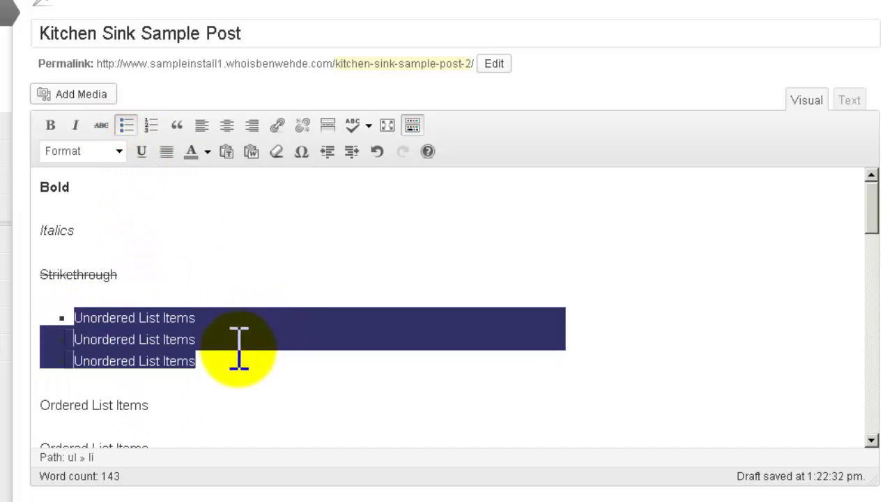
left_click(222, 364)
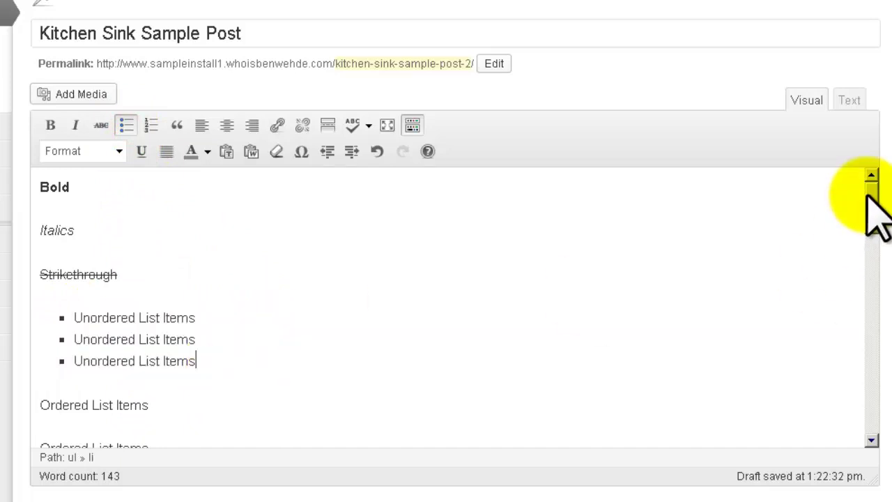
Turn the two "Ordered List Items" lines into a numbered list
left_click_drag(871, 181, 871, 204)
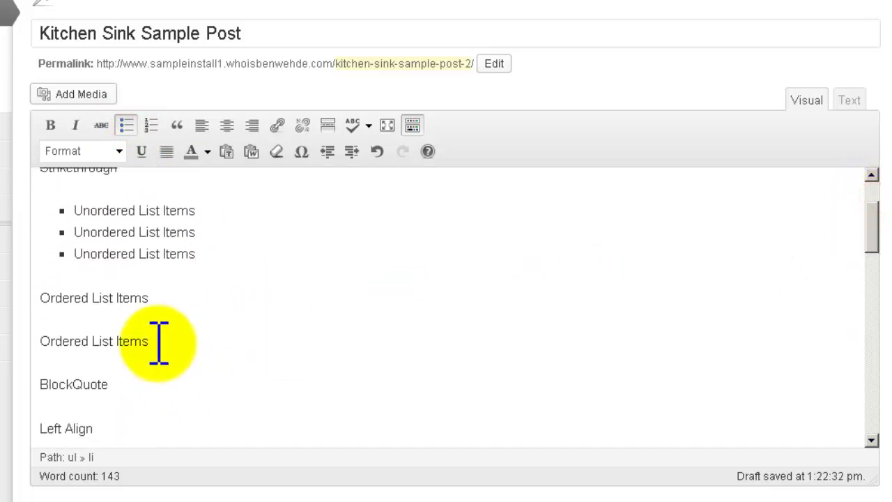
left_click_drag(159, 341, 47, 297)
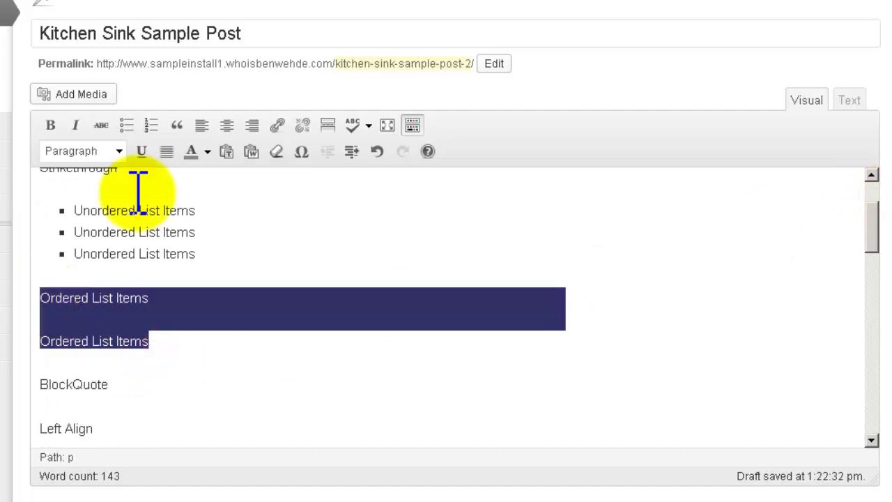
left_click(153, 122)
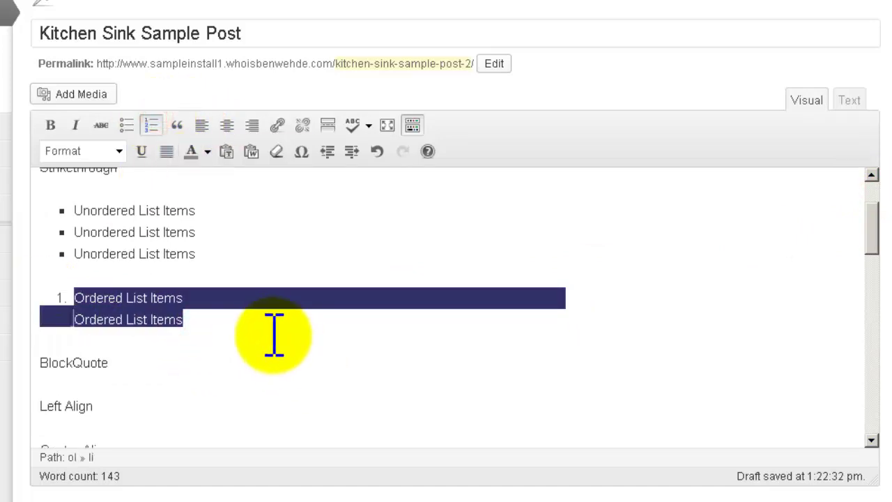
left_click(273, 333)
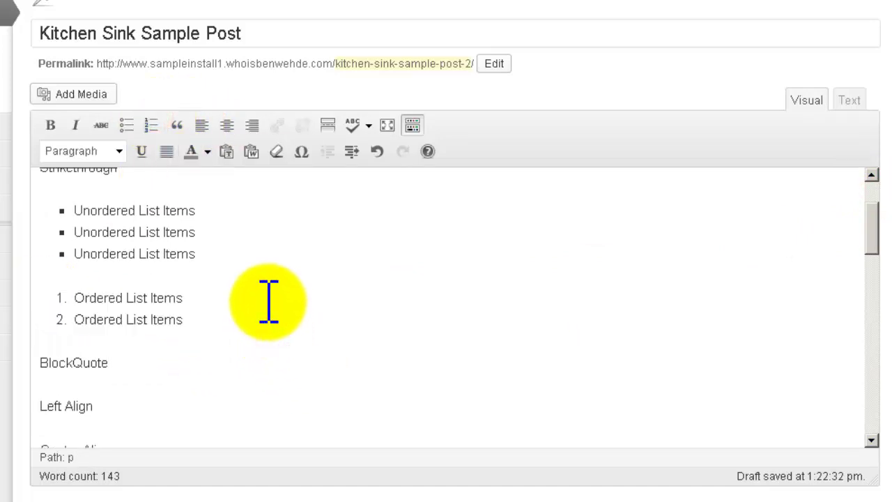
Format the "BlockQuote" line as a block quote and add an empty line below it without quote formatting
left_click(41, 363)
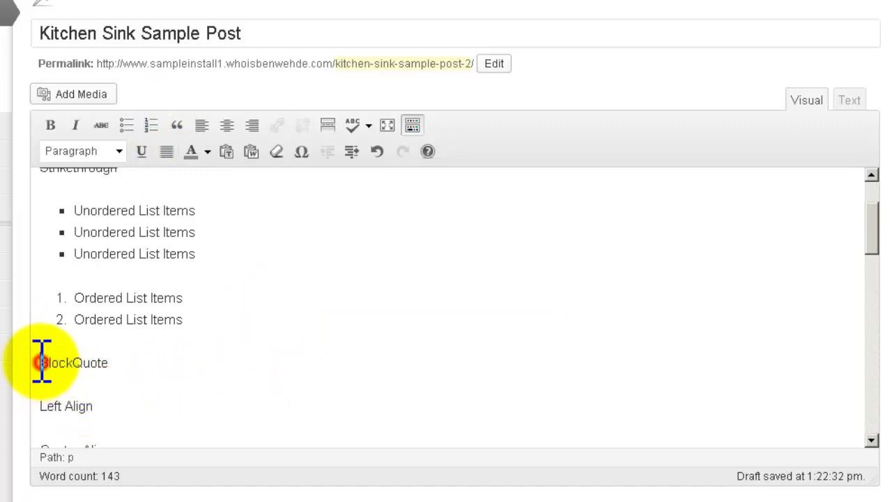
left_click(178, 125)
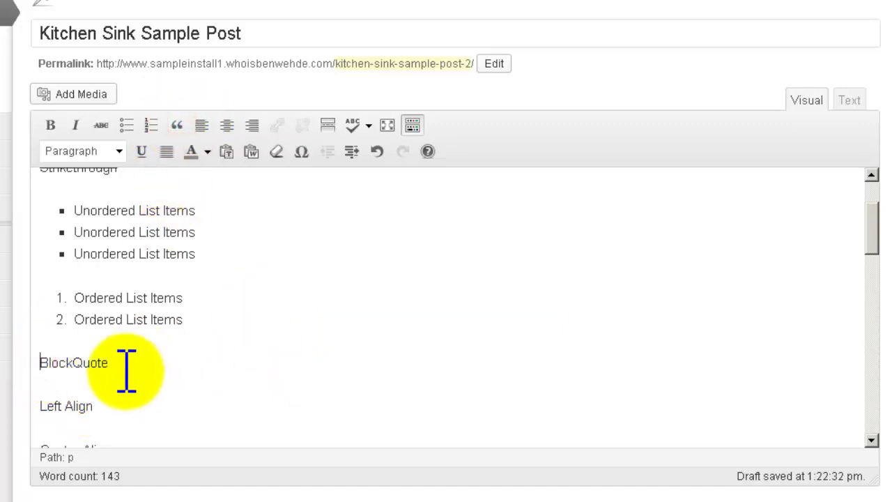
left_click(177, 124)
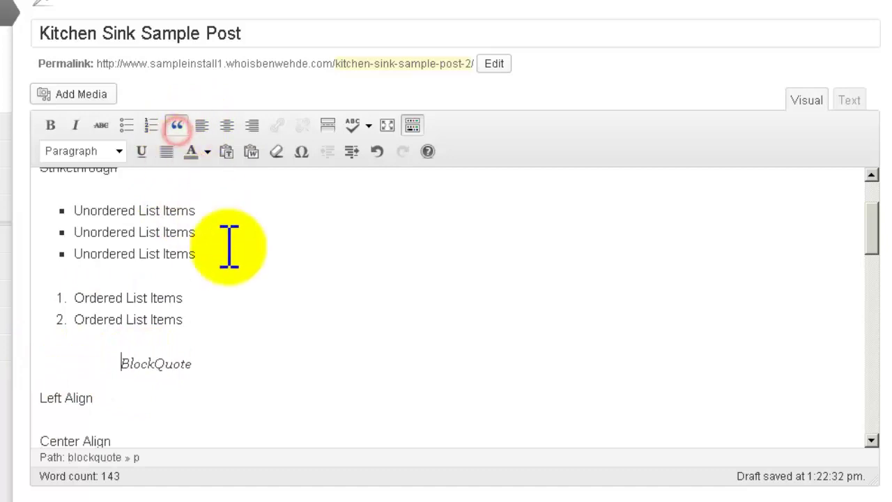
left_click(220, 362)
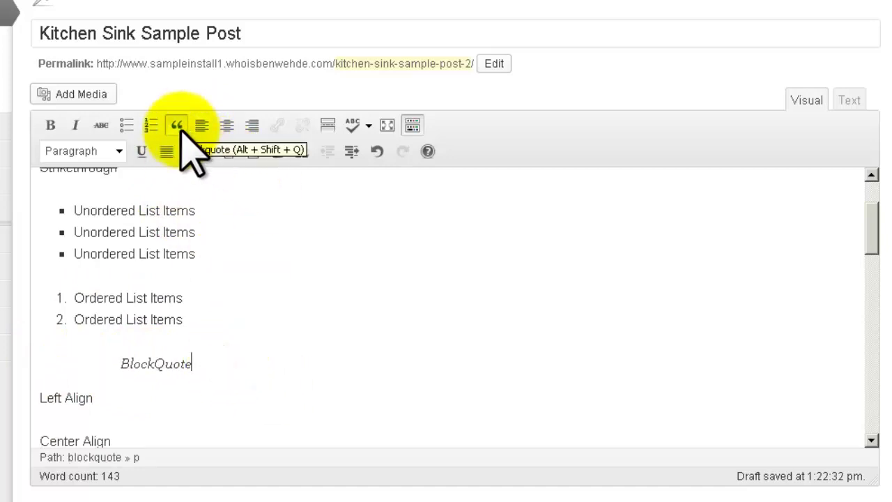
key("Return")
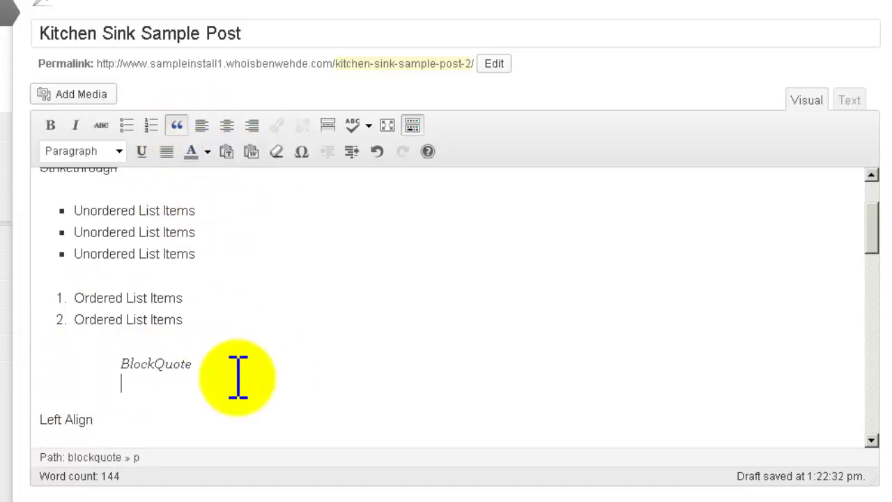
left_click(177, 125)
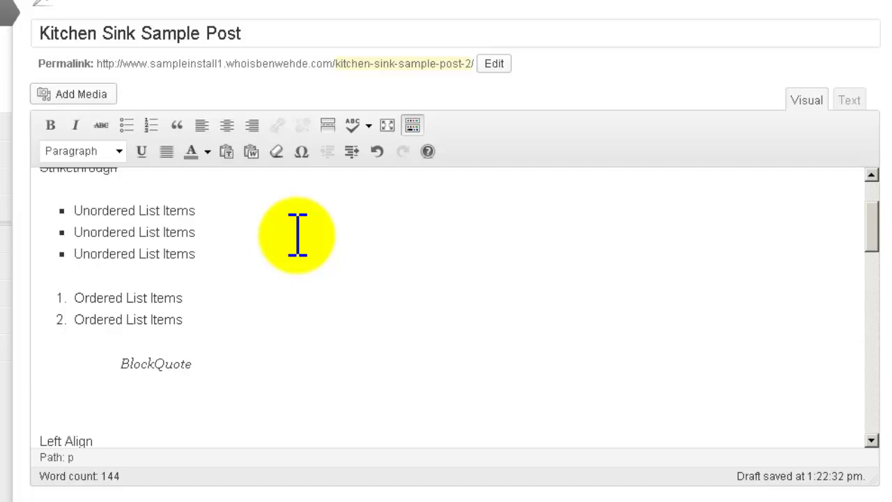
Center the "Center Align" line and right-align the "Right Align" line in the post body
left_click_drag(869, 234, 872, 260)
triple_click(54, 340)
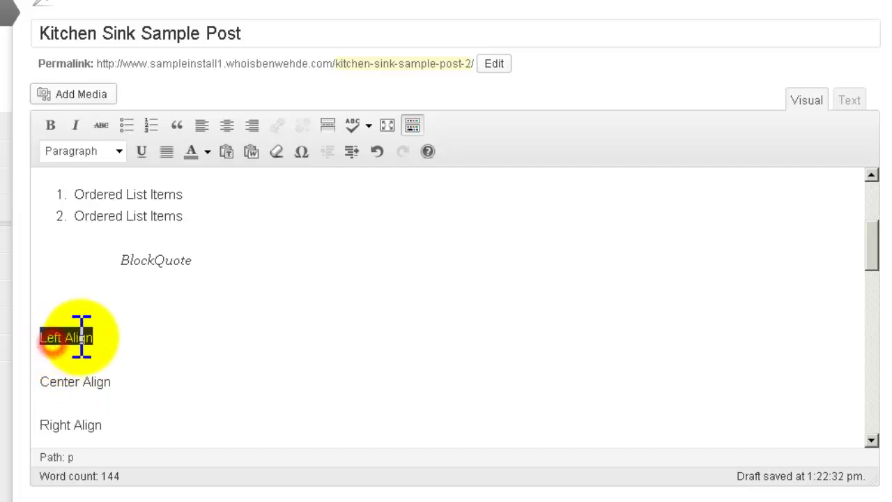
triple_click(67, 382)
left_click(227, 124)
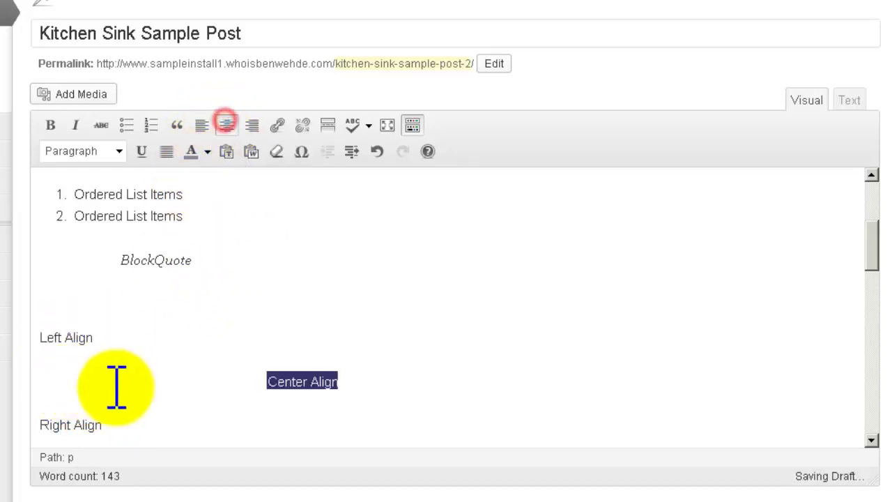
triple_click(56, 425)
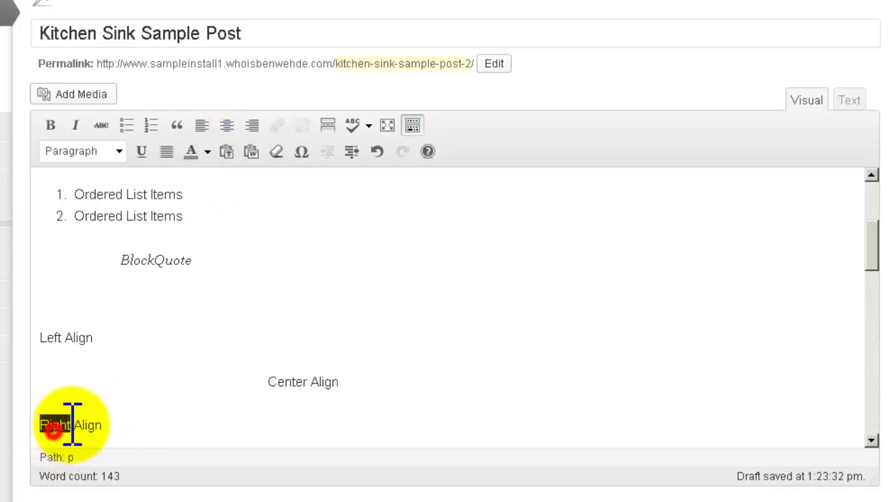
left_click(252, 125)
Link the word "Link" in the post body to the existing post "Sample Post 2"
left_click_drag(867, 234, 861, 262)
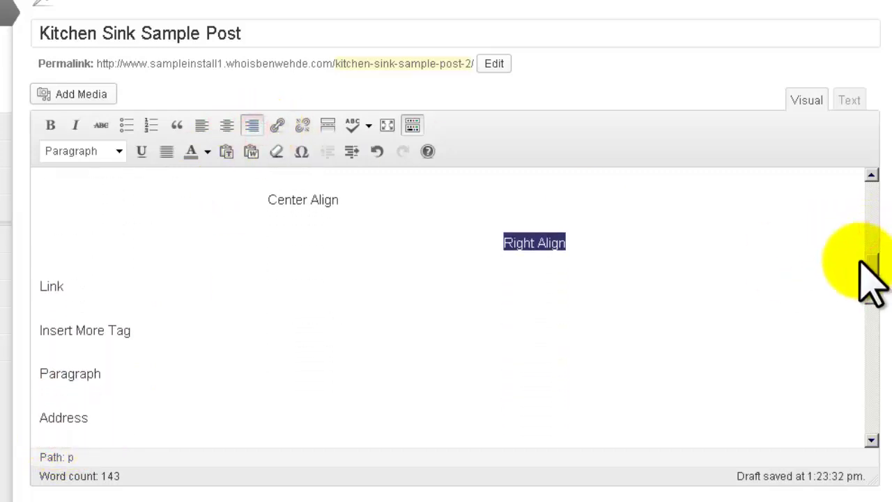
double_click(54, 286)
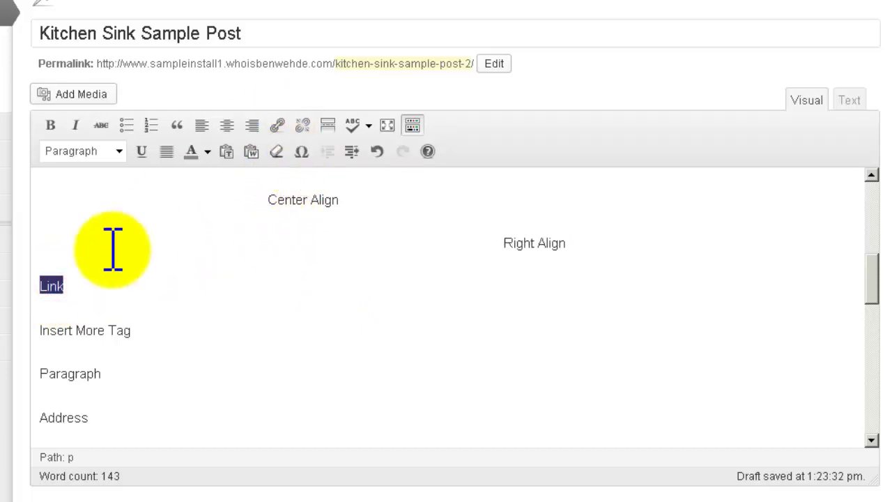
left_click(278, 124)
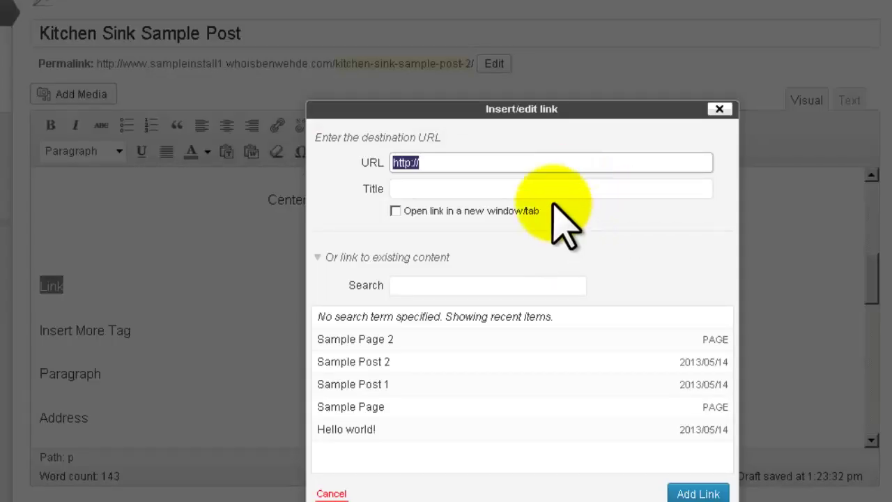
left_click(511, 162)
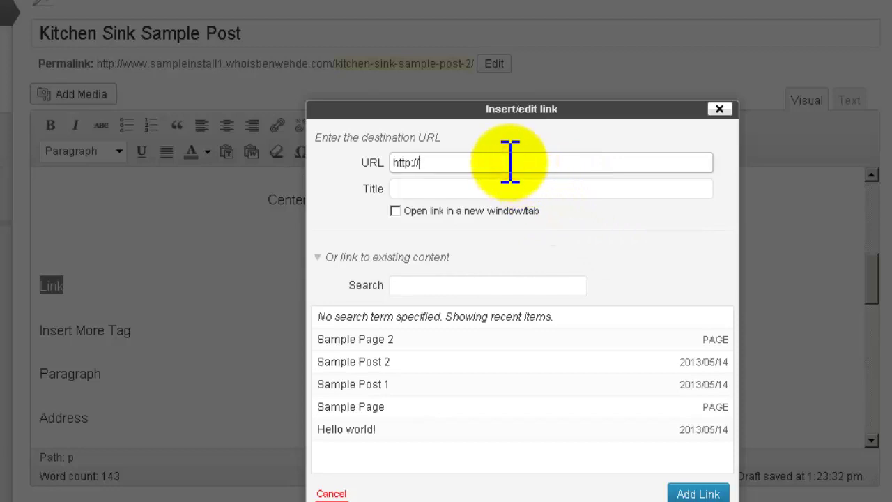
left_click(456, 187)
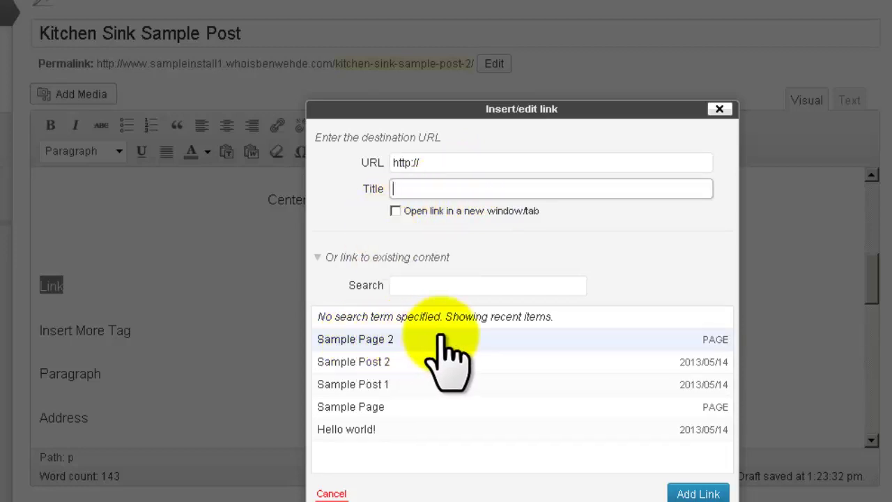
left_click(365, 258)
left_click(364, 258)
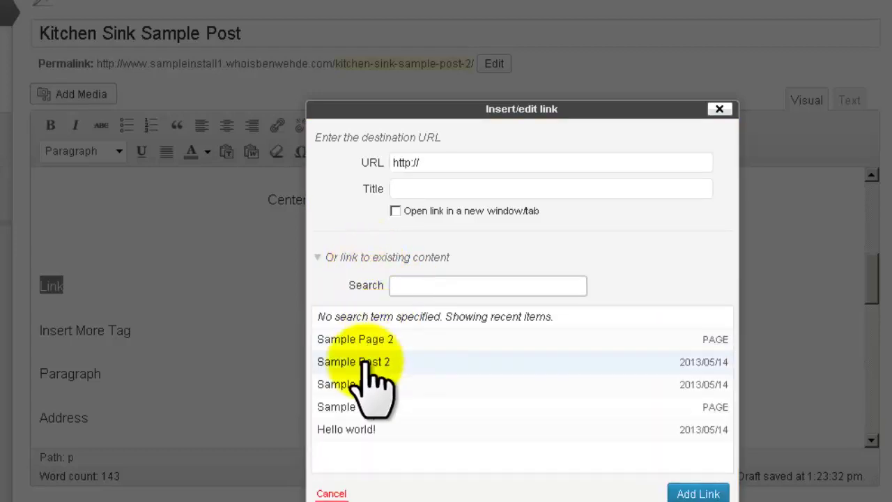
left_click(369, 362)
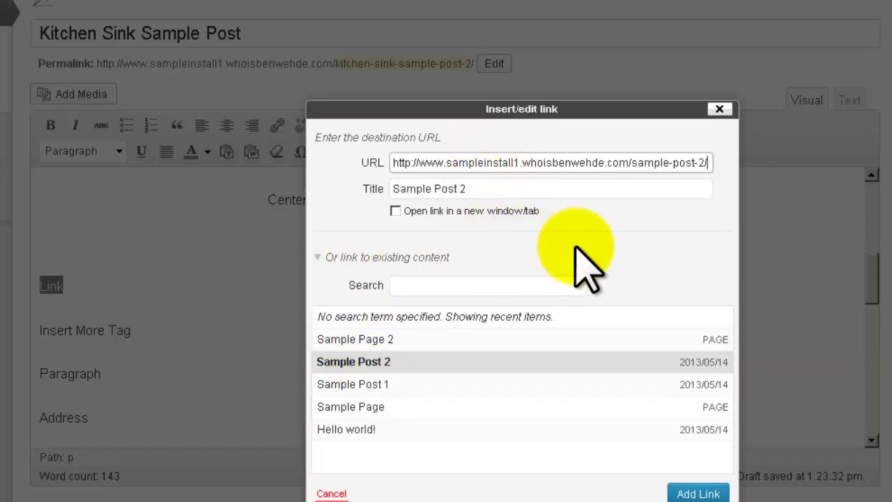
left_click(686, 491)
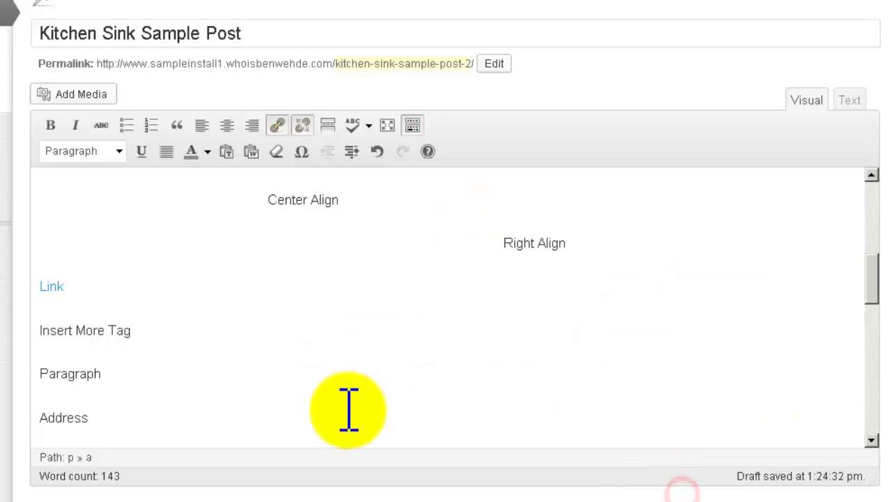
View the languages available for the spell checker, keeping the current choice
left_click(160, 328)
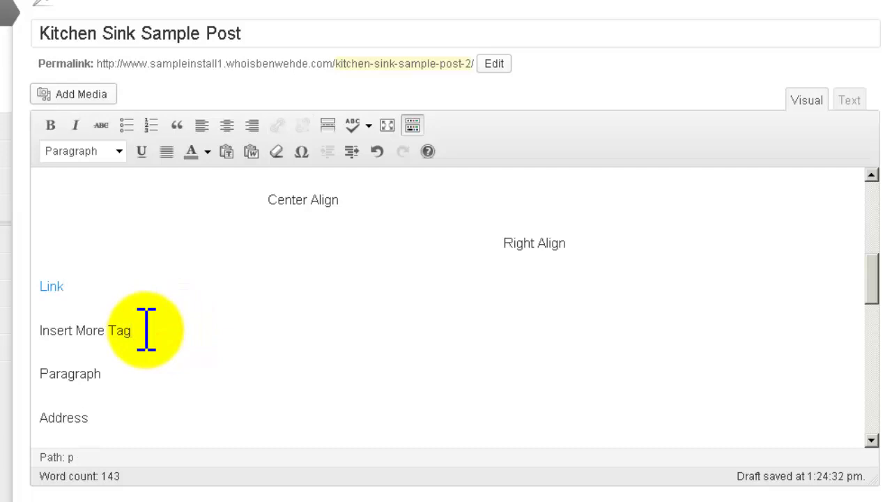
key("Down")
left_click(369, 126)
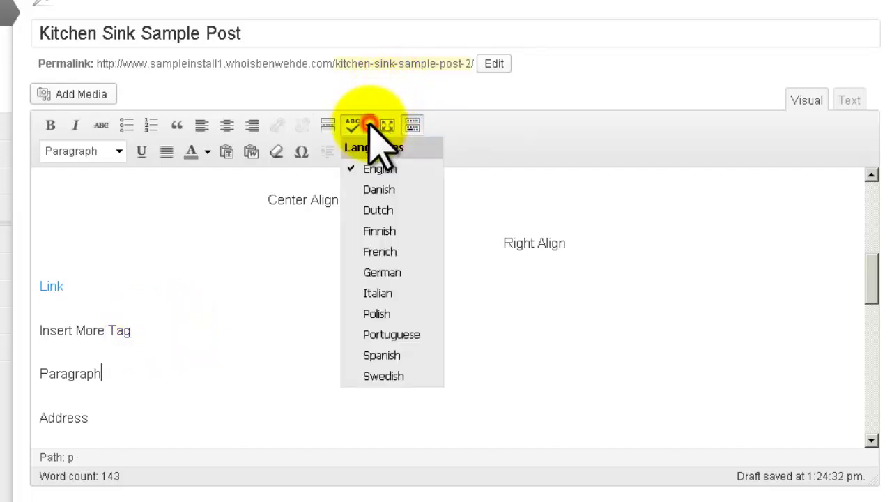
left_click(369, 90)
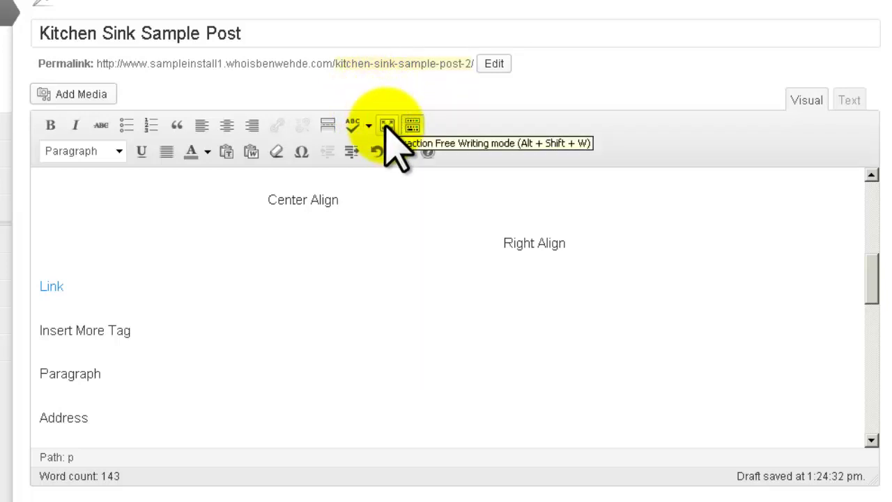
View the post in distraction-free writing mode, return to the standard editor, and toggle the kitchen sink row off and on
left_click(387, 126)
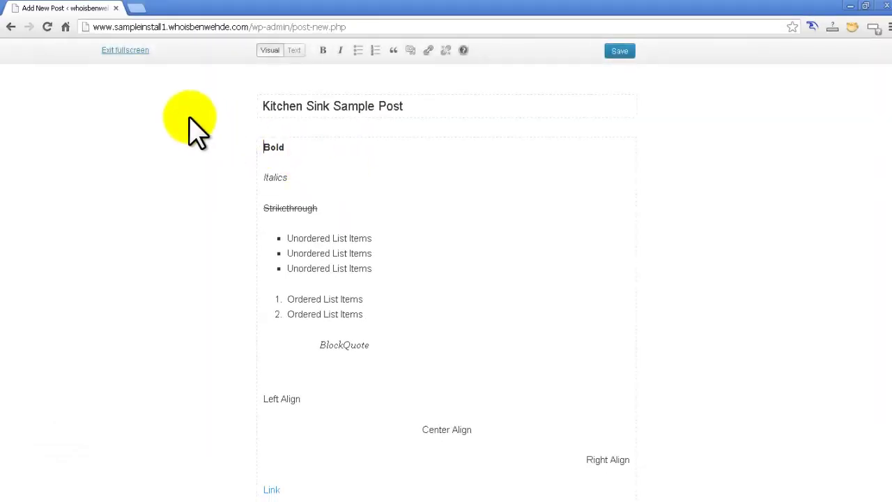
left_click(125, 51)
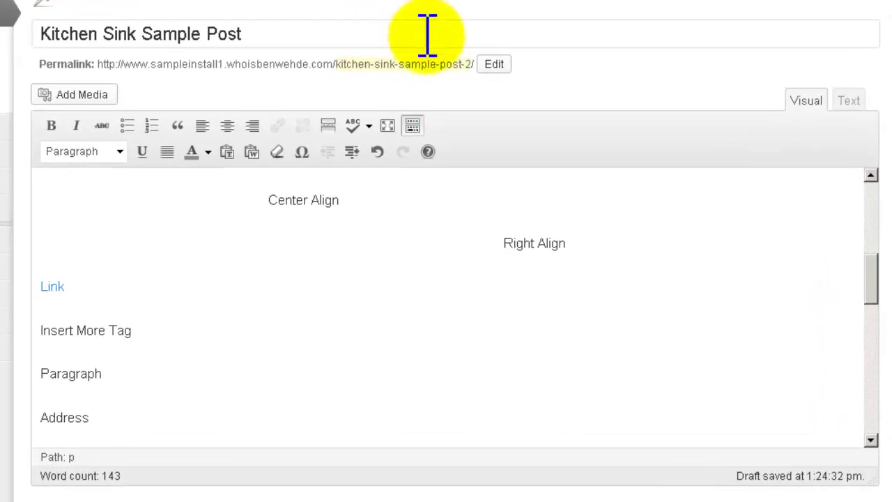
left_click(414, 124)
left_click(413, 124)
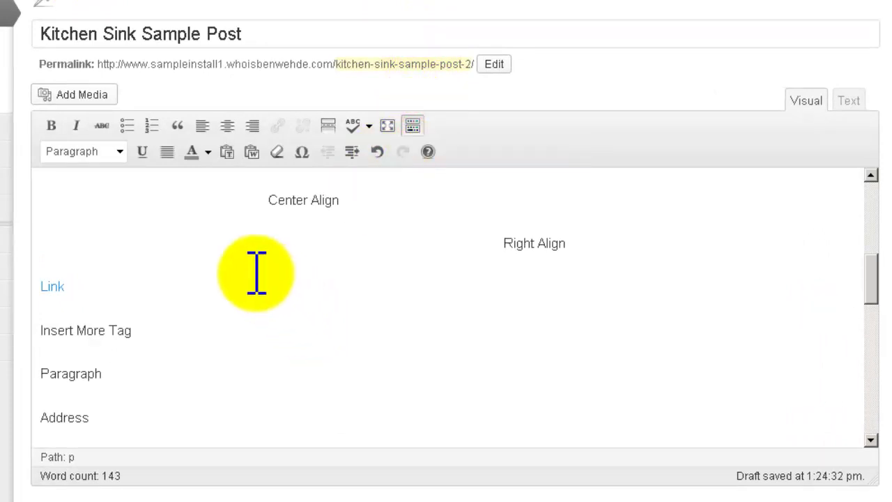
Examine the text formats available for the post body, such as Paragraph, Address and the headings
left_click(119, 150)
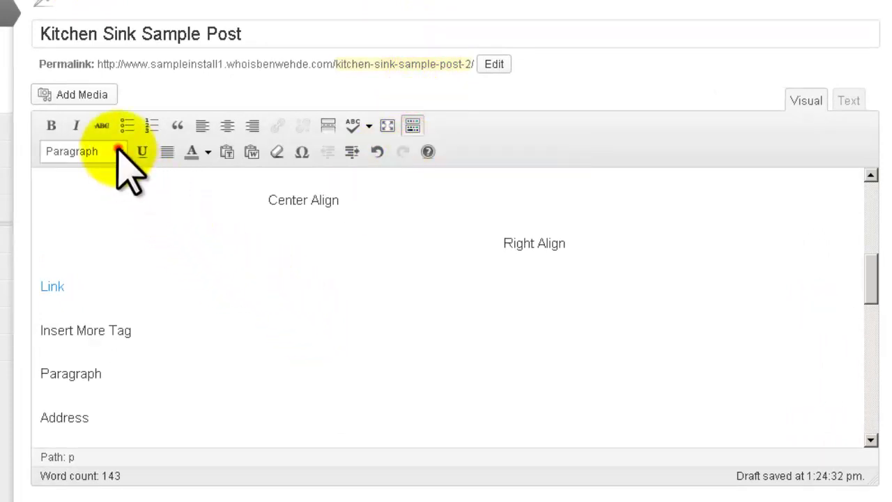
left_click(175, 179)
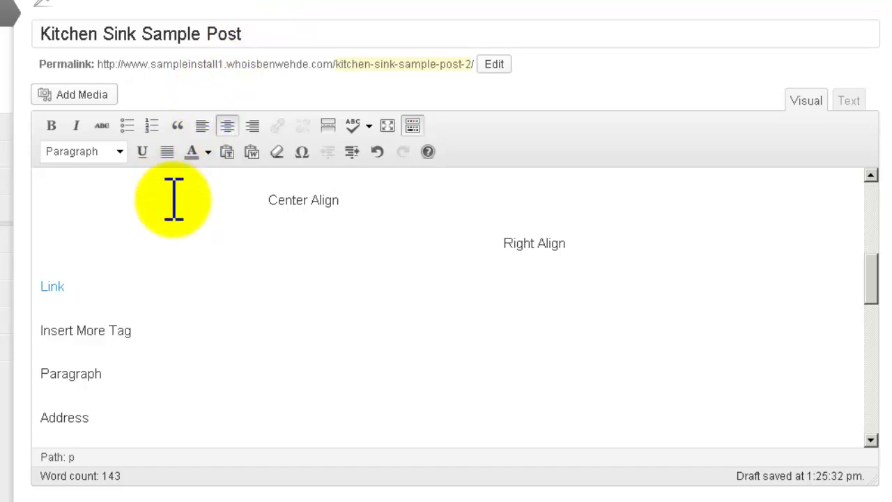
left_click_drag(872, 259, 871, 299)
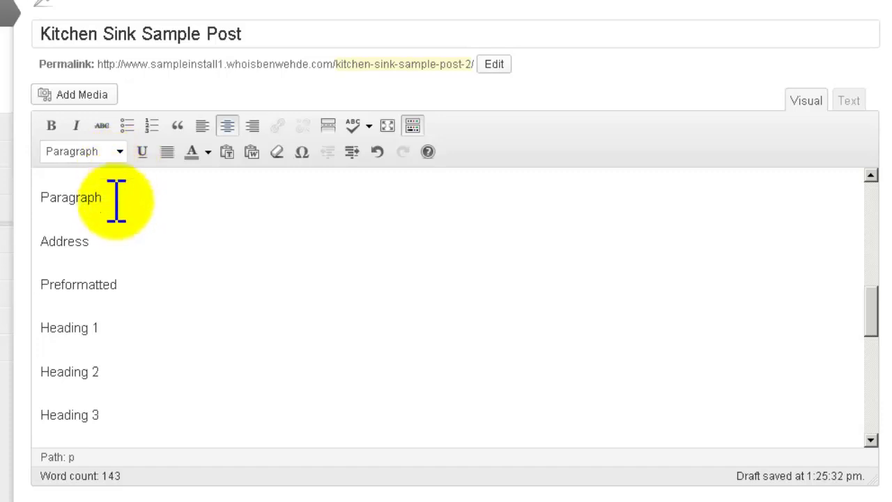
left_click(120, 152)
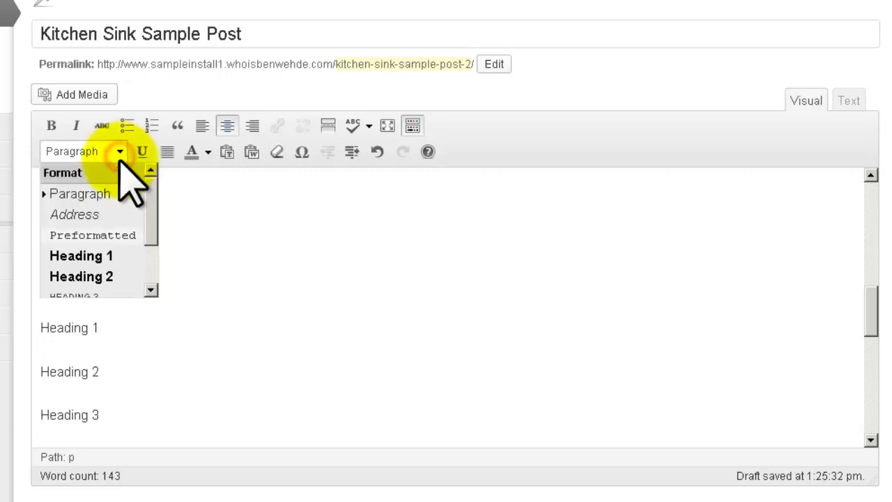
left_click(235, 205)
Apply the Address format to the "Address" line and the Preformatted format to the "Preformatted" line
left_click(109, 237)
double_click(76, 241)
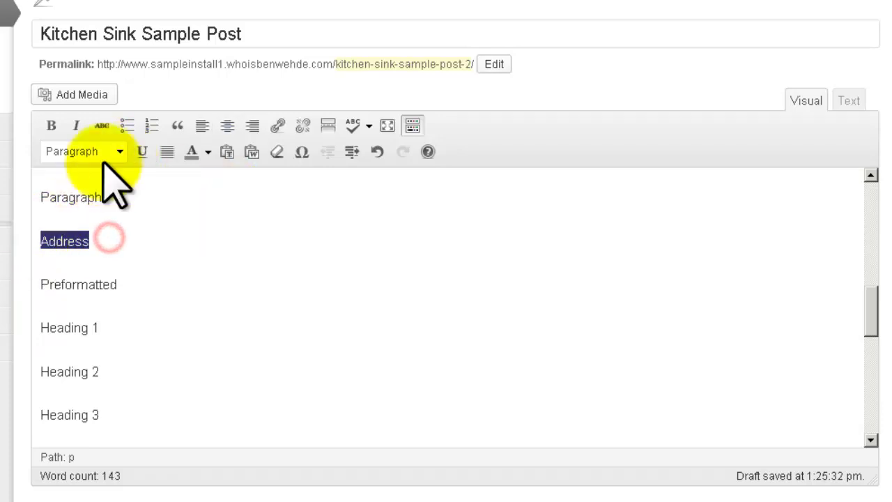
left_click(120, 152)
left_click(85, 215)
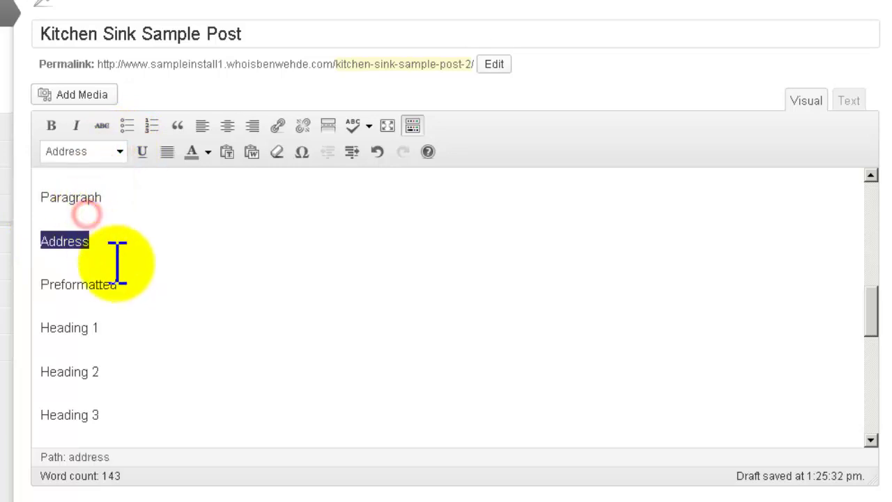
left_click_drag(117, 285, 42, 285)
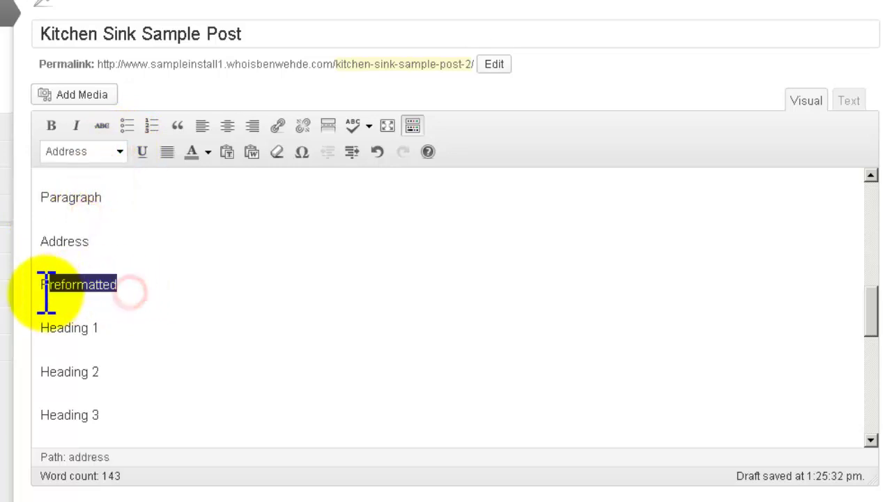
left_click(119, 151)
left_click(93, 235)
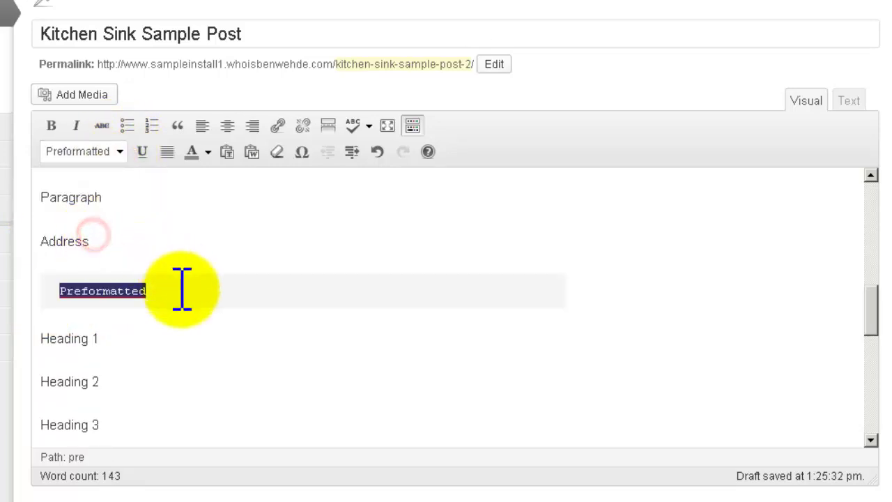
Format the "Heading 1" line as Heading 1 and the "Heading 2" line as Heading 2
left_click_drag(114, 342, 39, 338)
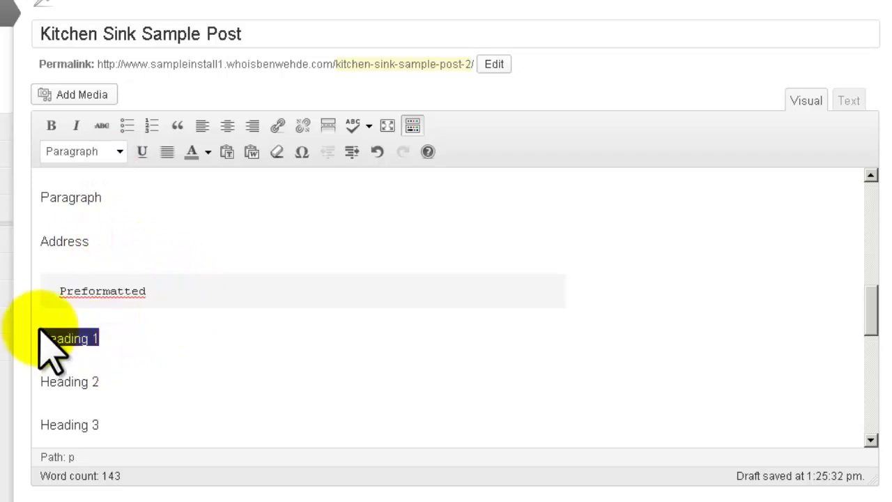
left_click(122, 152)
left_click(95, 253)
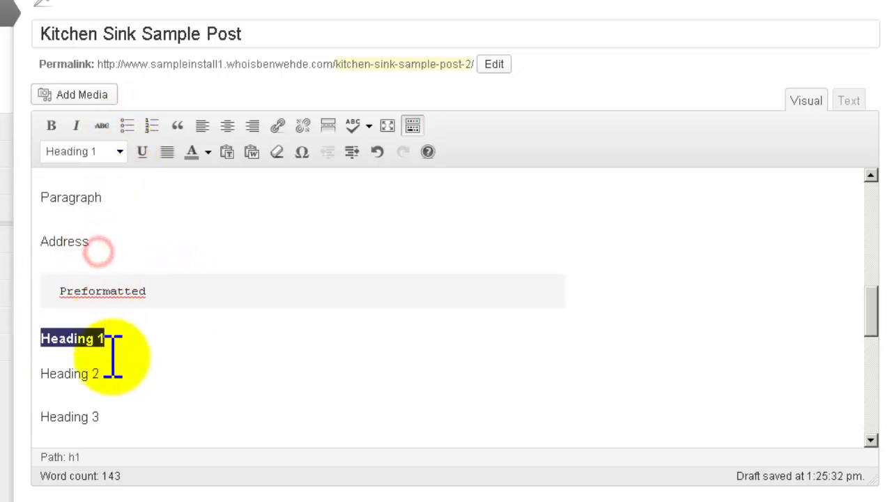
left_click_drag(105, 372, 40, 372)
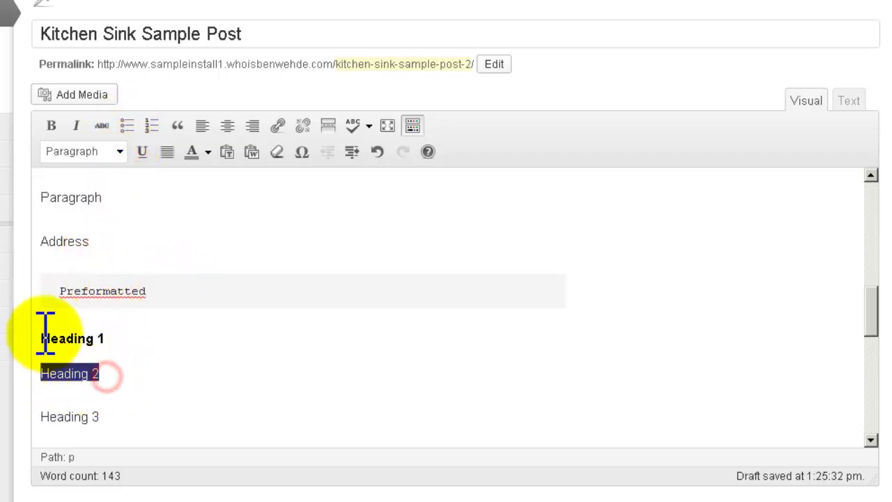
left_click(120, 152)
left_click(97, 279)
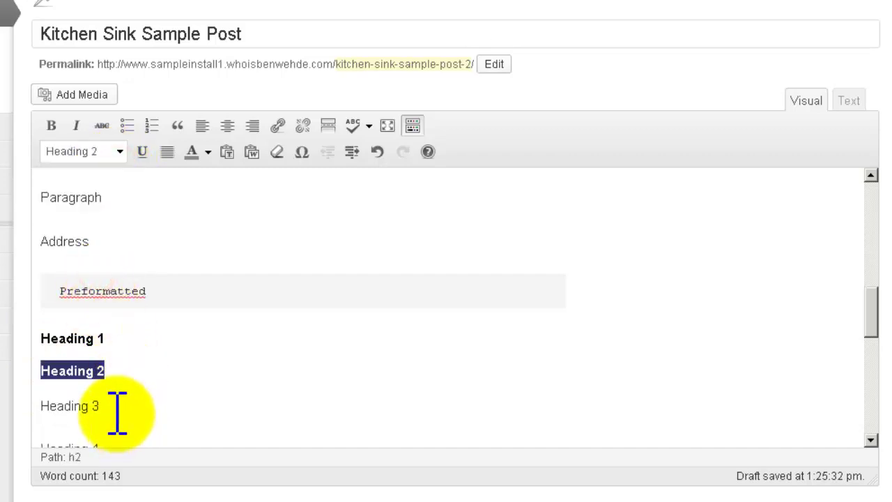
Format the "Heading 3" line as Heading 3 and the "Heading 4" line as Heading 4
left_click_drag(108, 405, 40, 405)
left_click(120, 152)
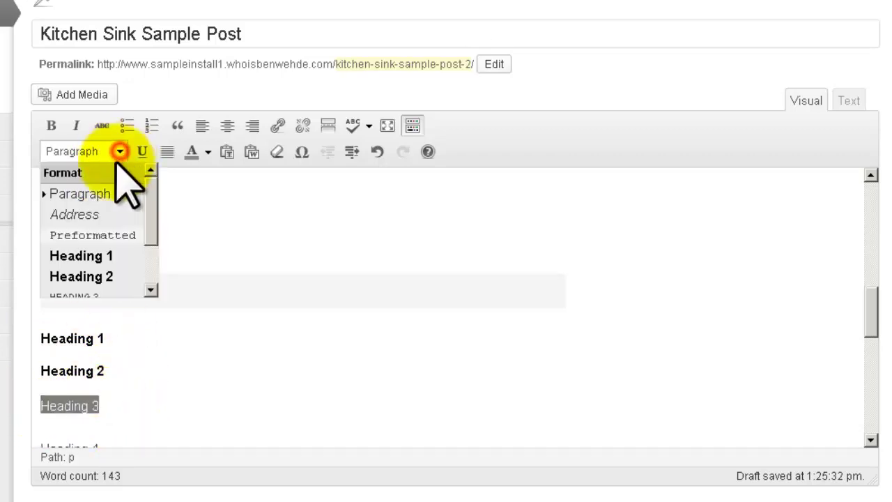
left_click(90, 294)
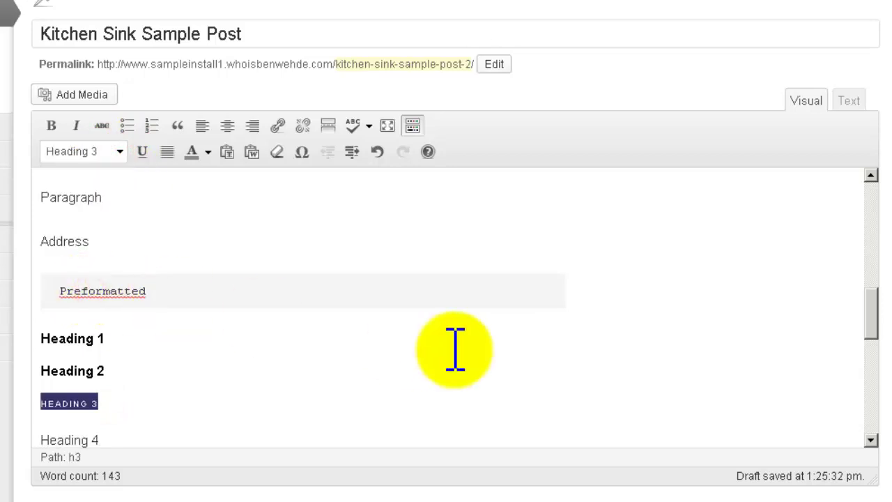
left_click_drag(871, 300, 871, 319)
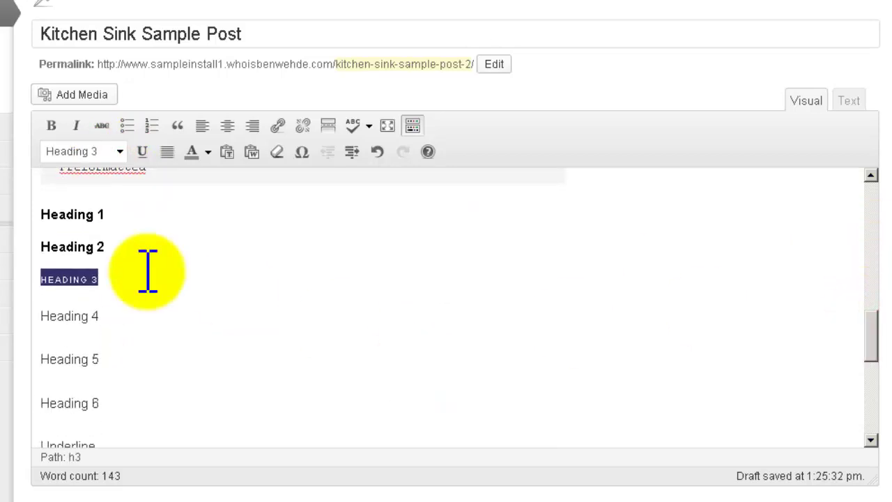
left_click_drag(122, 312, 25, 317)
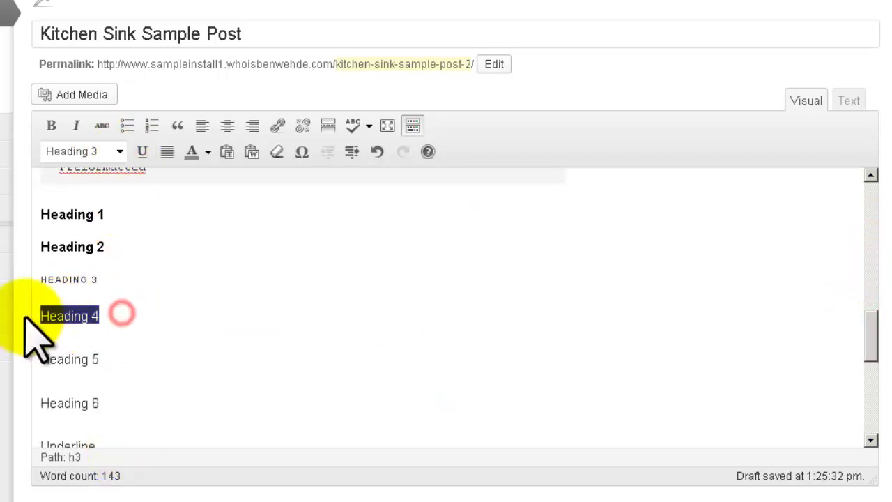
left_click(120, 151)
left_click_drag(149, 193, 126, 252)
left_click(109, 248)
Format the "Heading 5" line as Heading 5 and the "Heading 6" line as Heading 6
left_click_drag(110, 345, 44, 342)
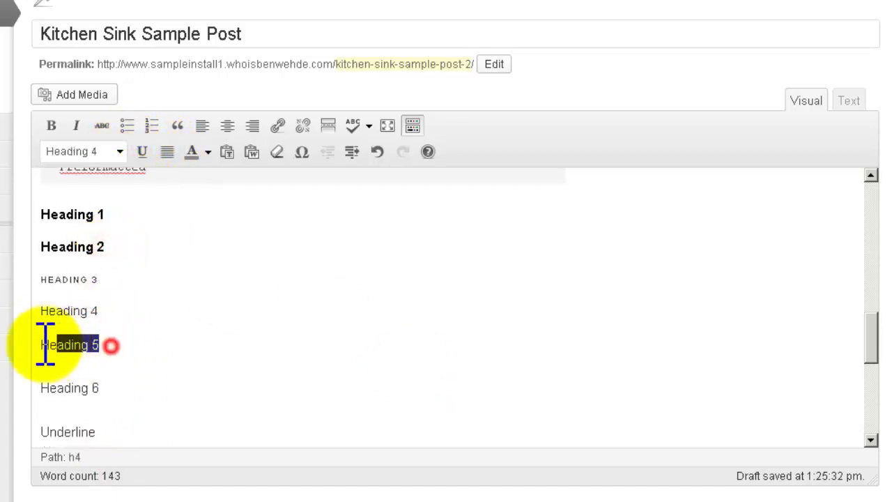
left_click(120, 151)
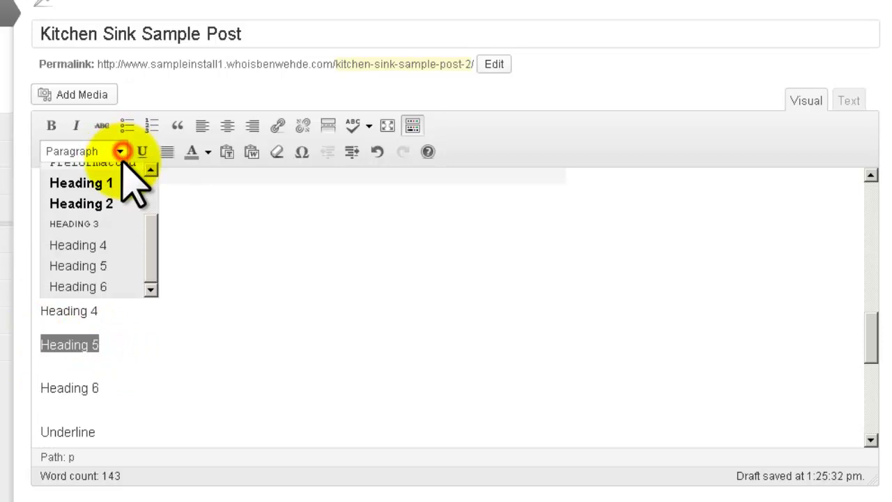
left_click(105, 266)
left_click_drag(108, 361, 35, 365)
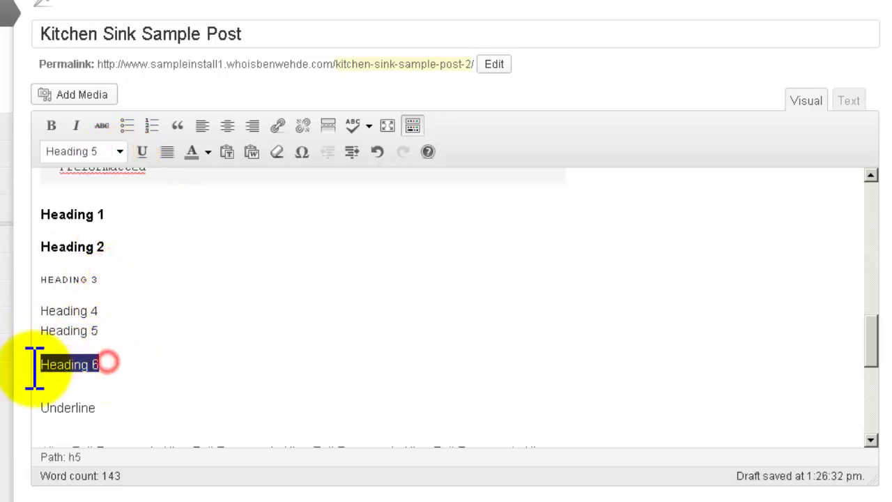
left_click(120, 152)
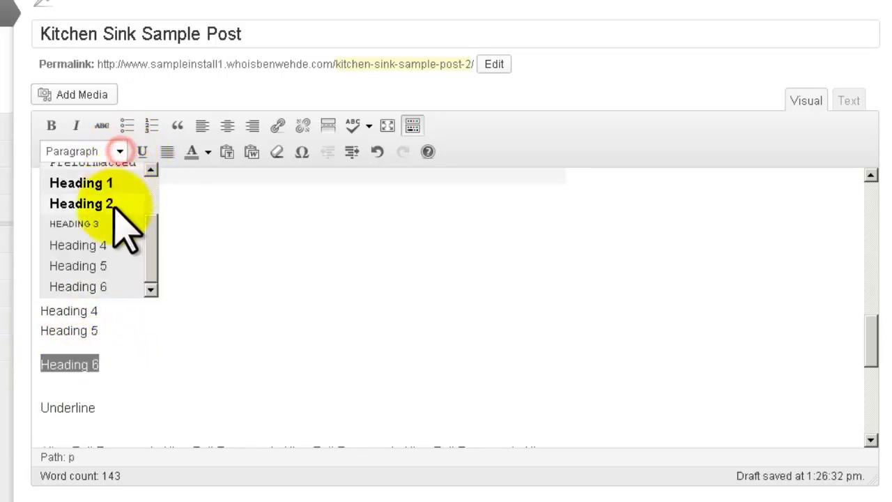
left_click(104, 285)
Underline the "Underline" line and apply full justification to the "Align Full Paragraph" paragraph
left_click_drag(108, 383, 40, 380)
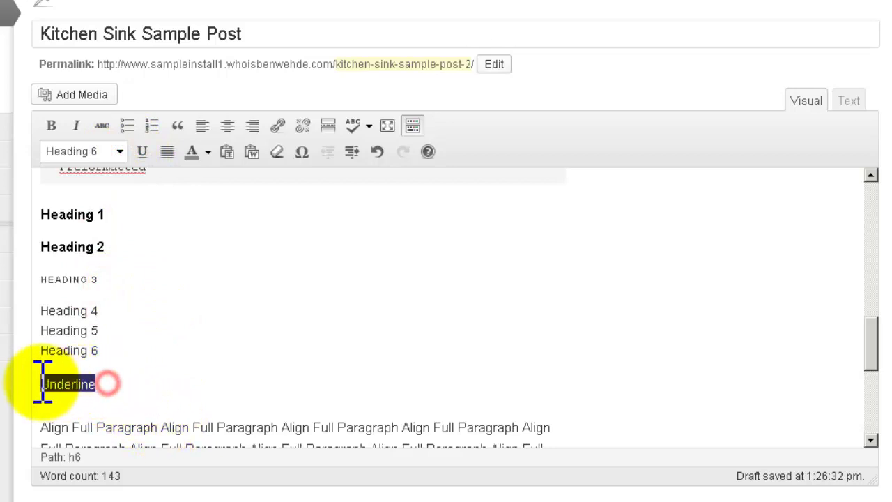
left_click(143, 151)
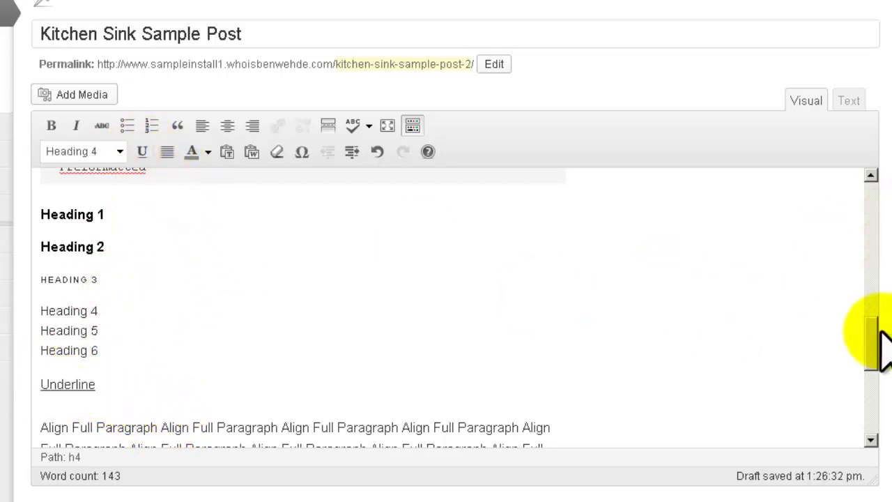
scroll(871, 327, "down", 5)
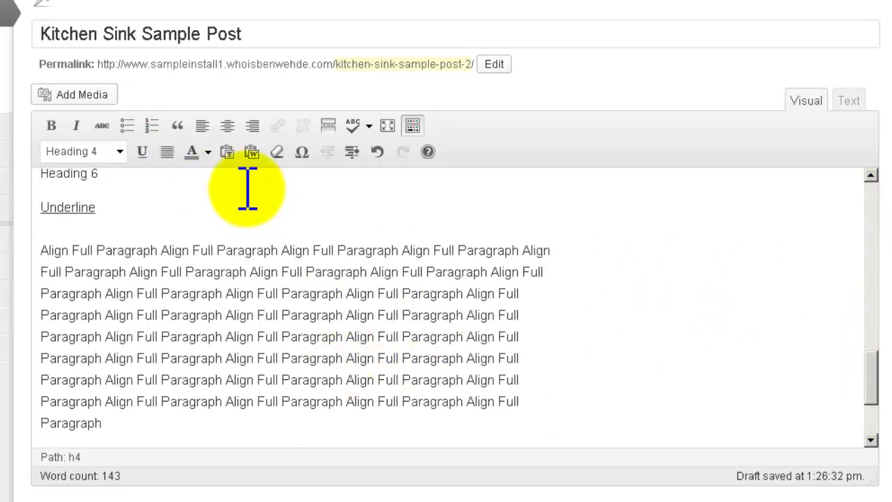
left_click_drag(115, 423, 41, 251)
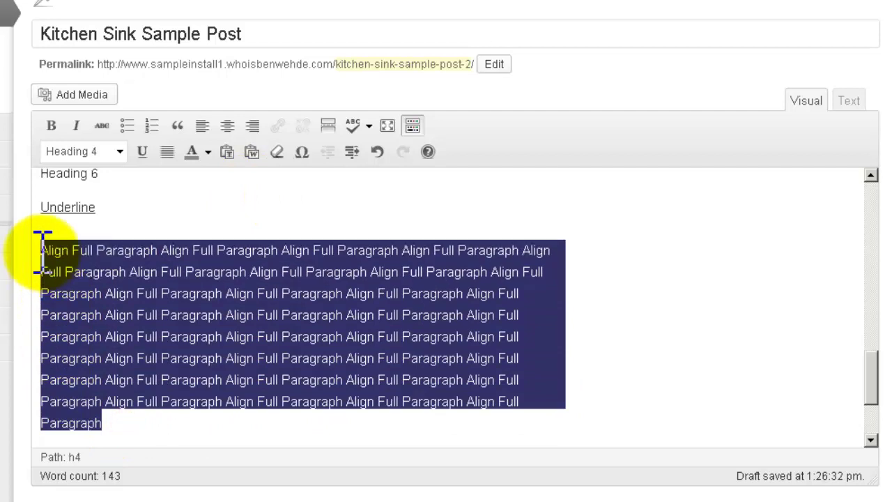
left_click(167, 154)
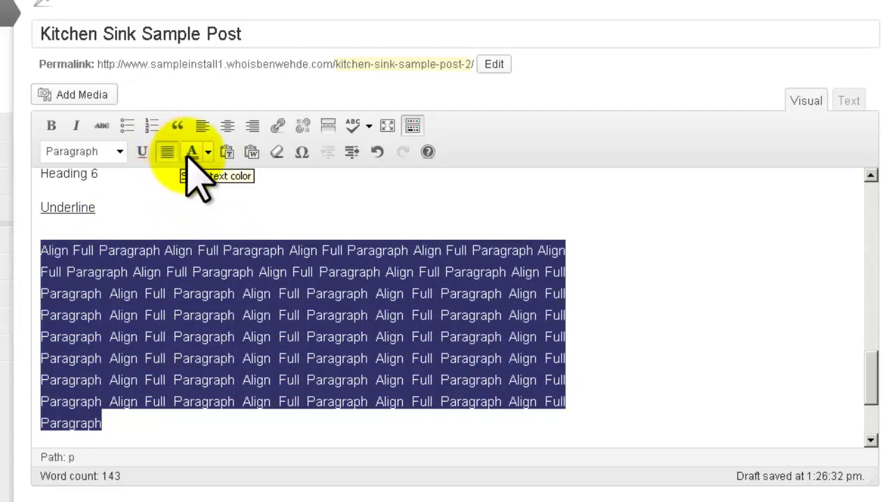
Change the text color of the "Text Color" line to red
left_click_drag(870, 371, 868, 399)
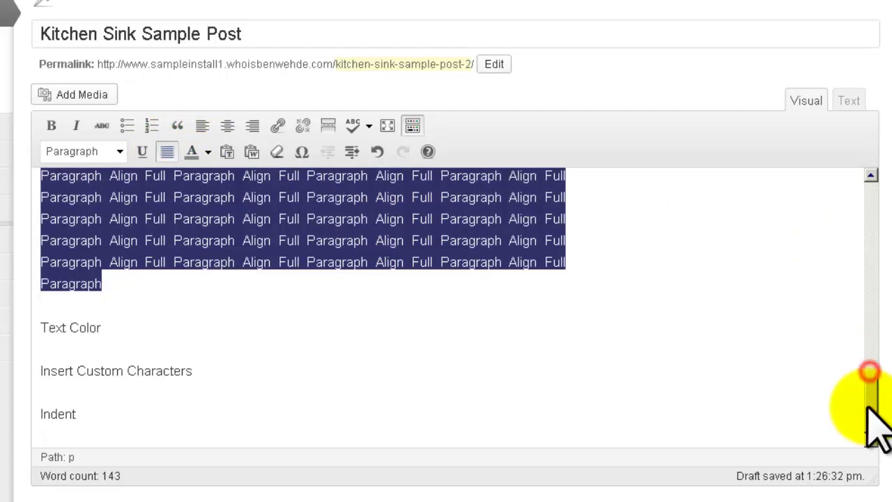
left_click_drag(110, 325, 36, 325)
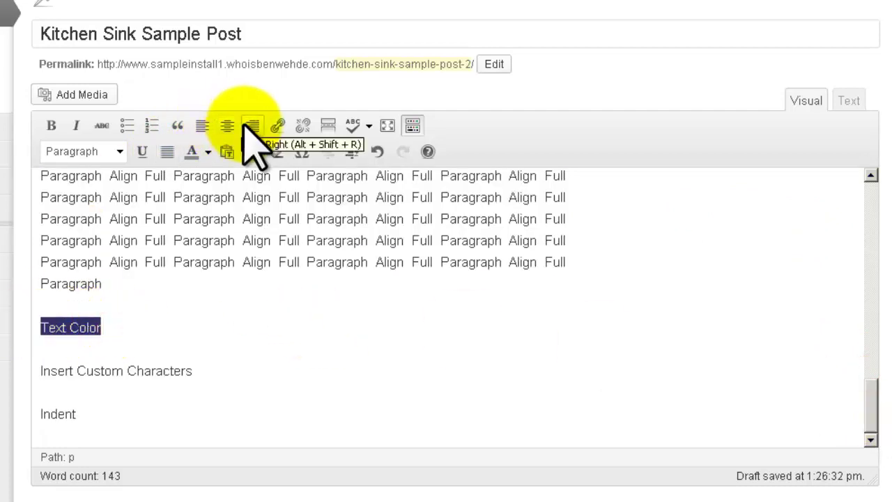
left_click(208, 151)
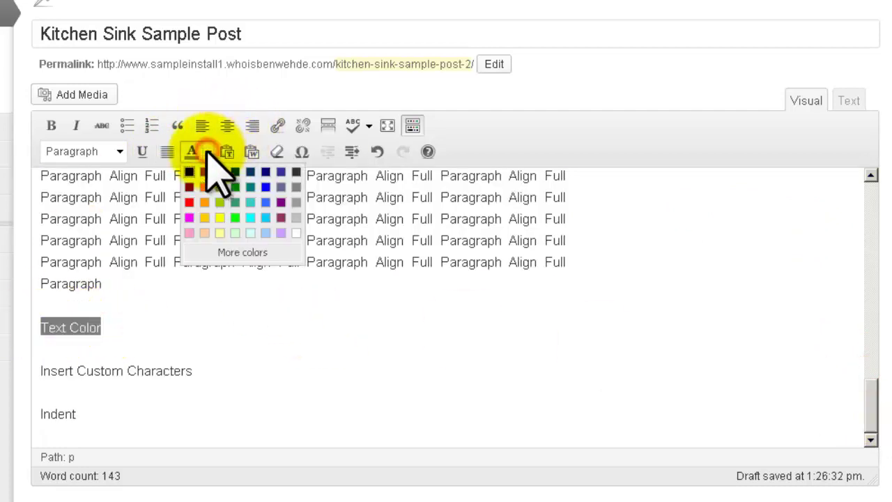
left_click(188, 202)
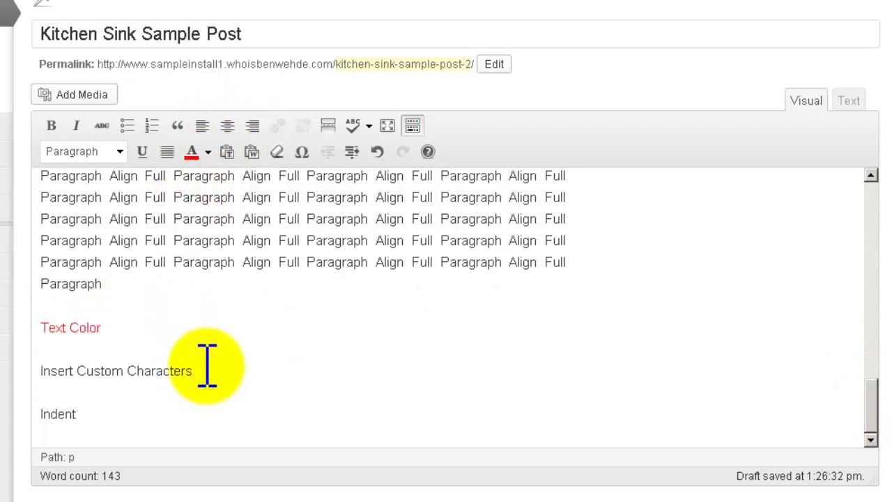
Insert the ® character after "Insert Custom Characters" and indent the "Indent" line one level
left_click(301, 151)
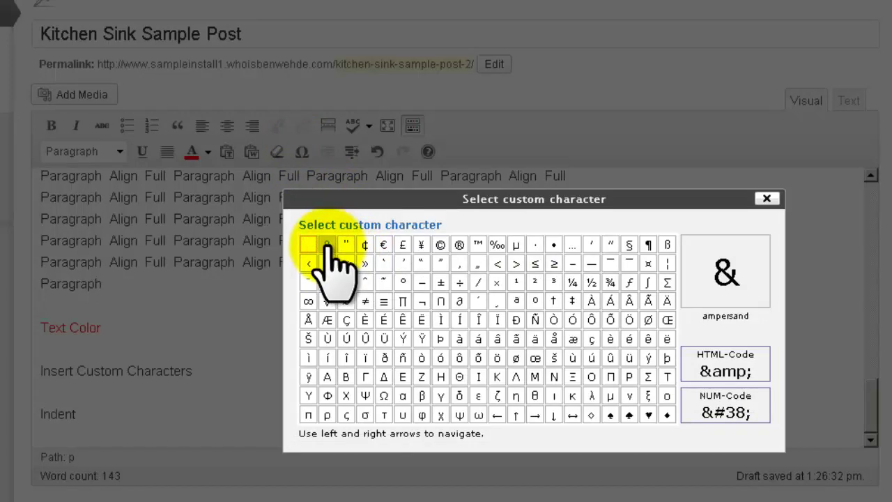
left_click(459, 244)
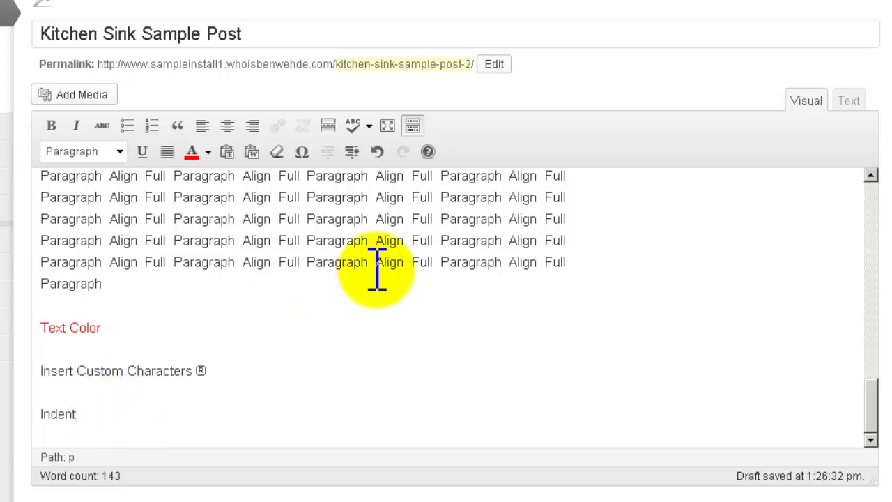
left_click(351, 150)
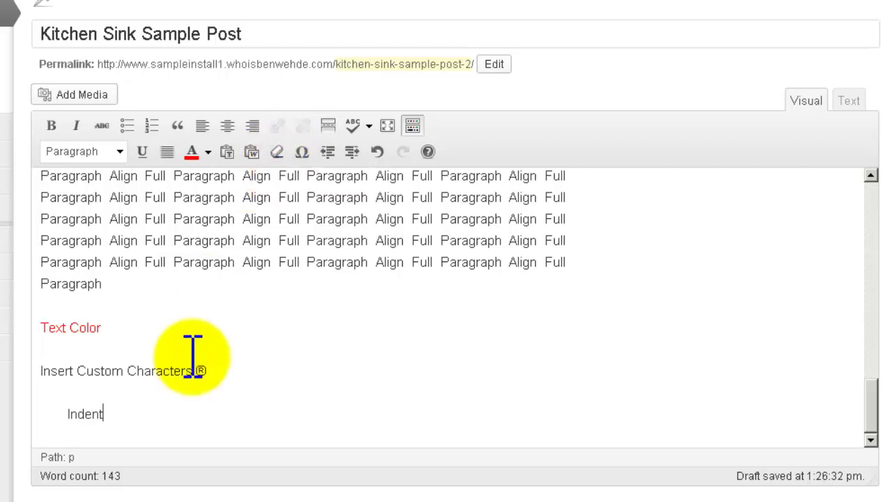
left_click_drag(124, 413, 36, 408)
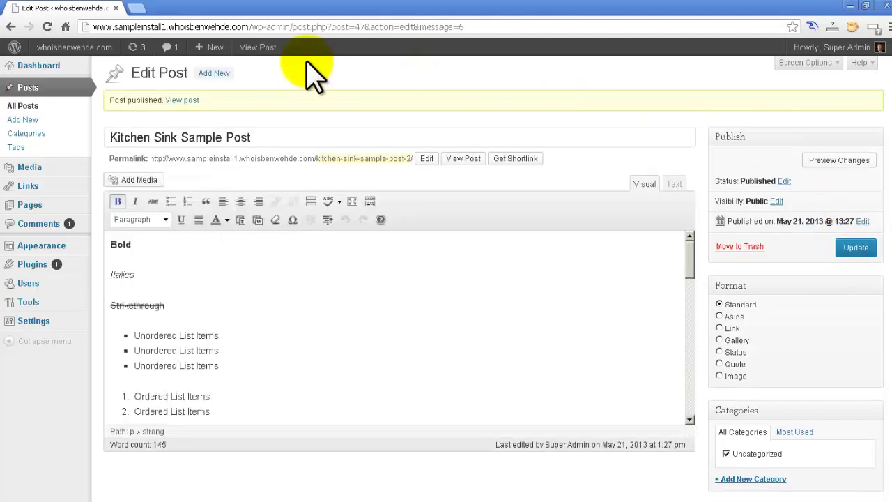
View the published post in a new browser tab and review its formatting from the title to the indented line
right_click(463, 168)
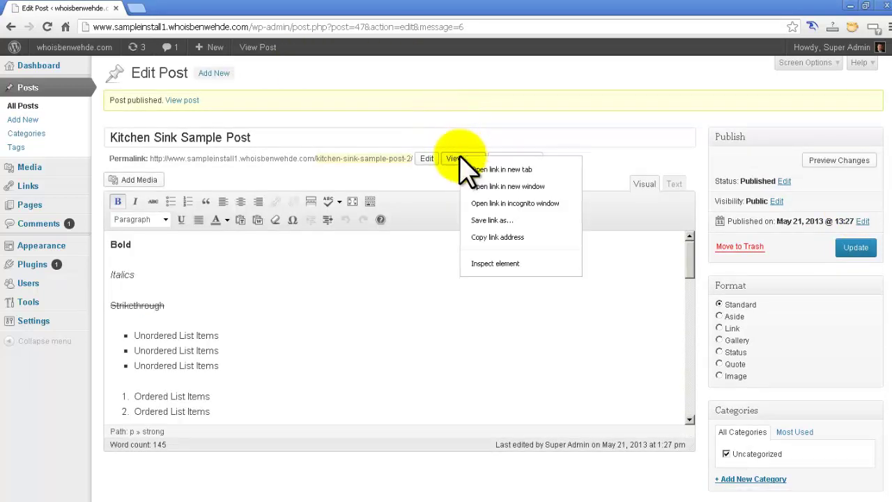
left_click(481, 170)
left_click(223, 9)
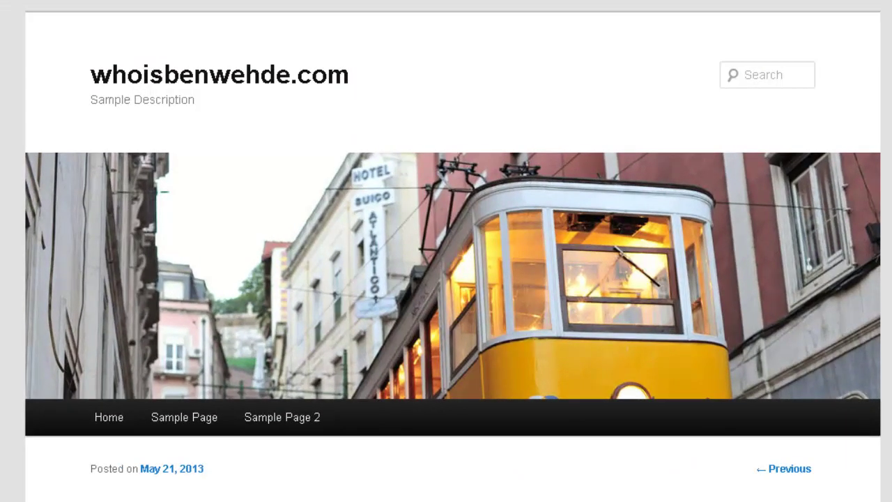
scroll(446, 279, "down", 5)
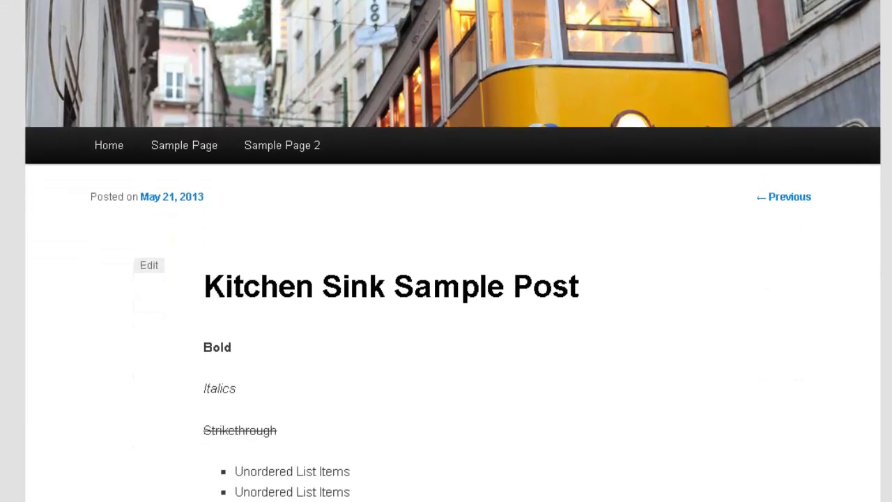
scroll(446, 278, "down", 2)
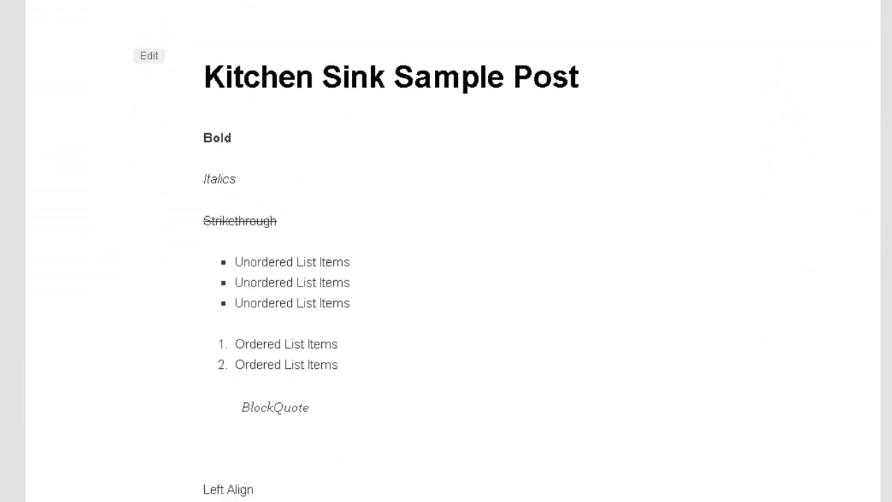
scroll(446, 278, "down", 6)
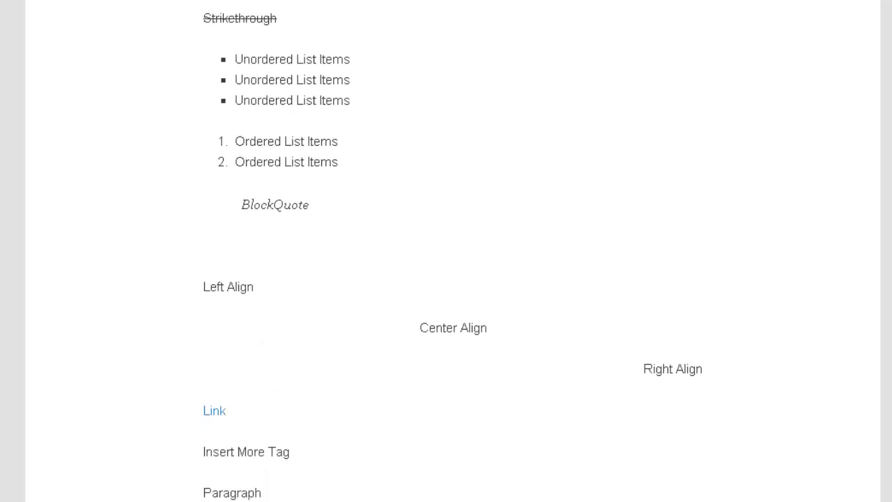
scroll(446, 278, "down", 6)
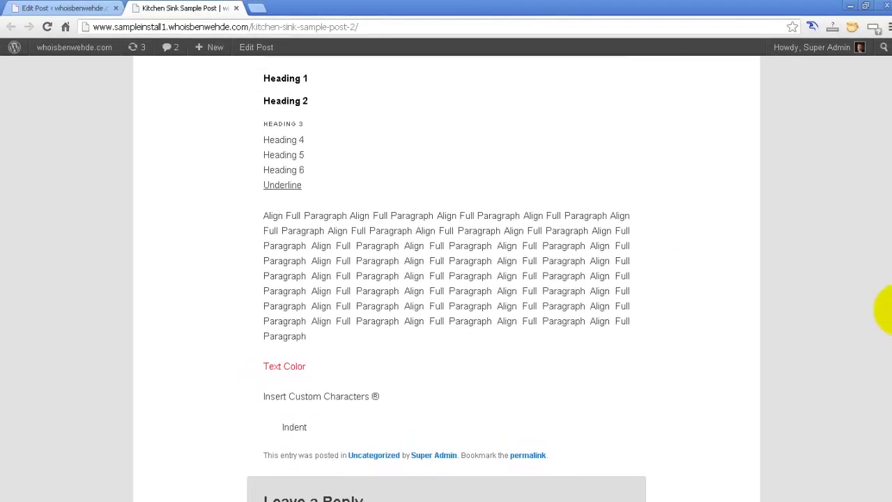
left_click_drag(889, 310, 888, 70)
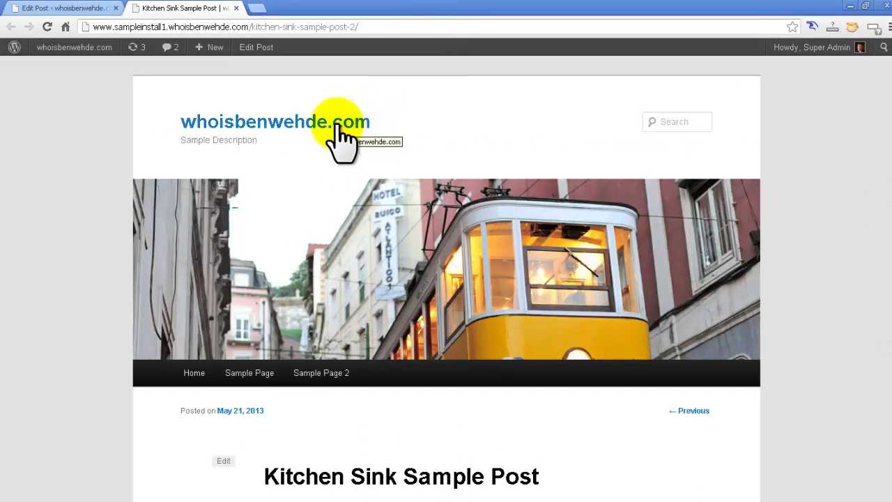
Open the site's home page and examine how the post is displayed there around the "Insert More Tag" line
left_click(324, 212)
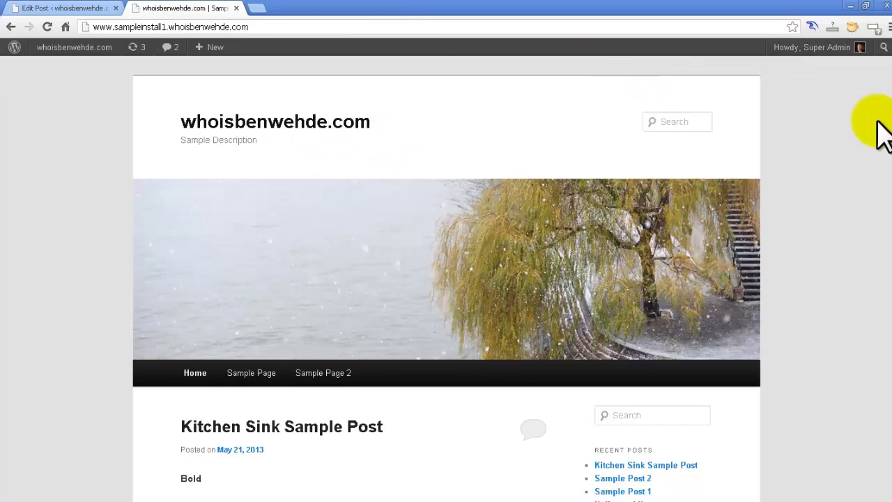
scroll(885, 97, "down", 4)
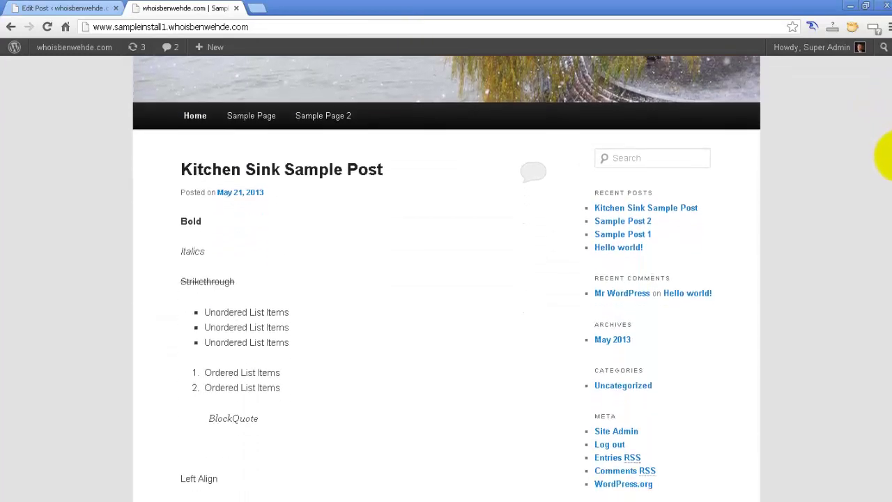
left_click_drag(888, 164, 882, 20)
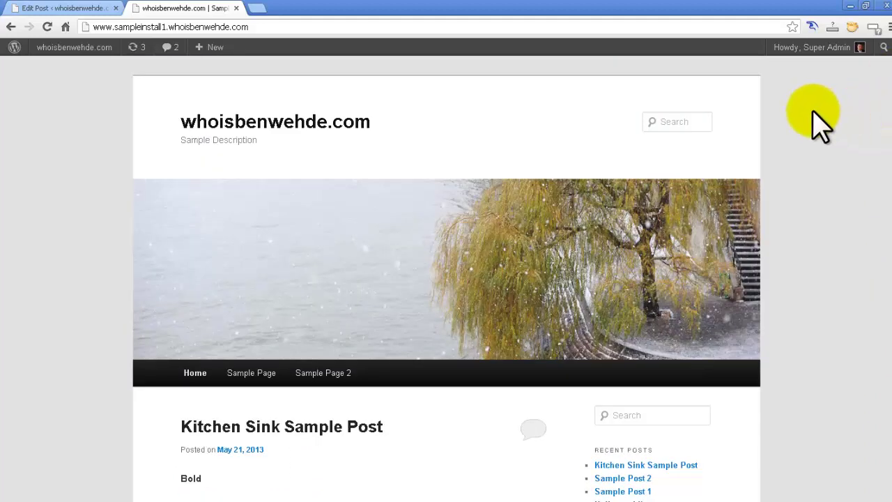
left_click_drag(881, 80, 884, 190)
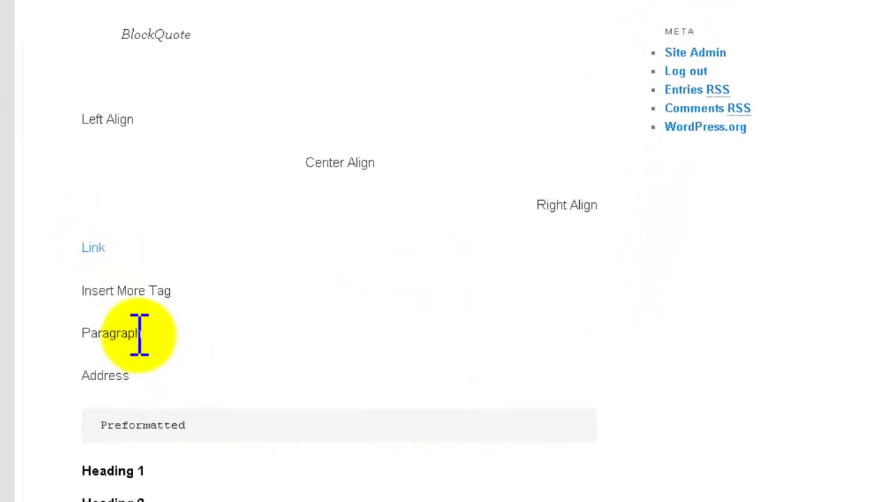
left_click_drag(173, 291, 69, 300)
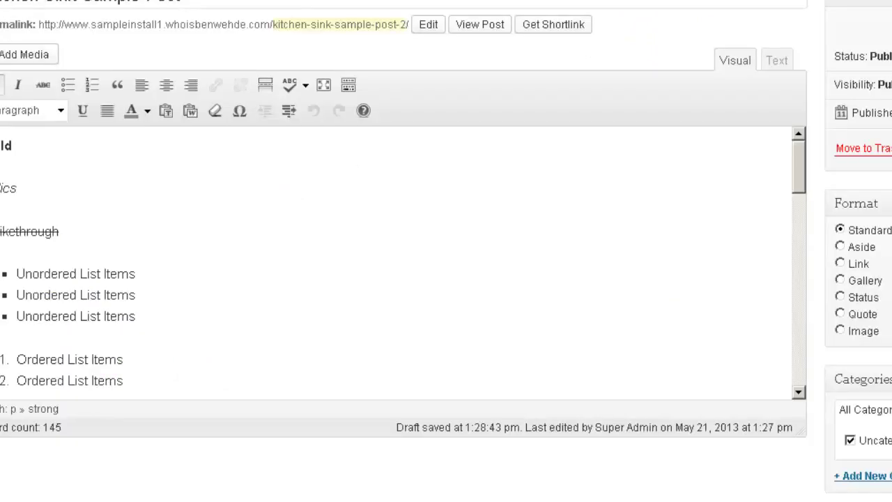
Replace the "Insert More Tag" line in the post editor with a More tag and update the post
left_click_drag(795, 158, 801, 207)
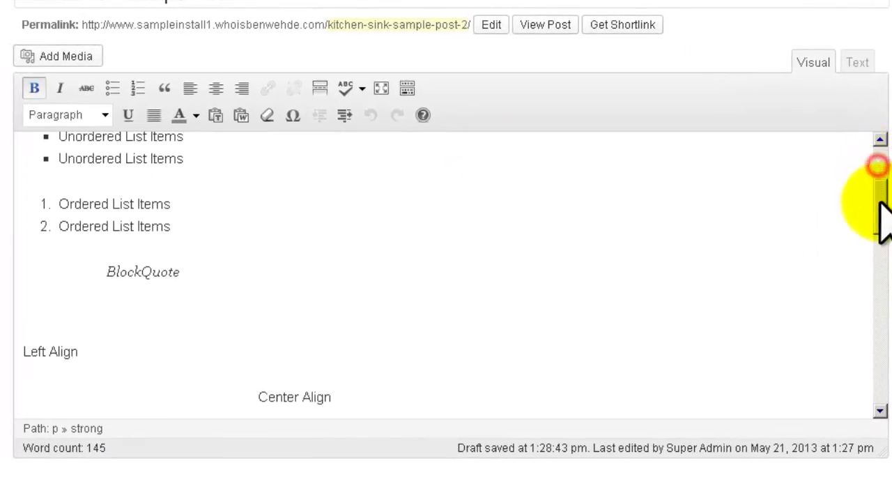
left_click_drag(883, 216, 886, 258)
left_click_drag(126, 256, 21, 251)
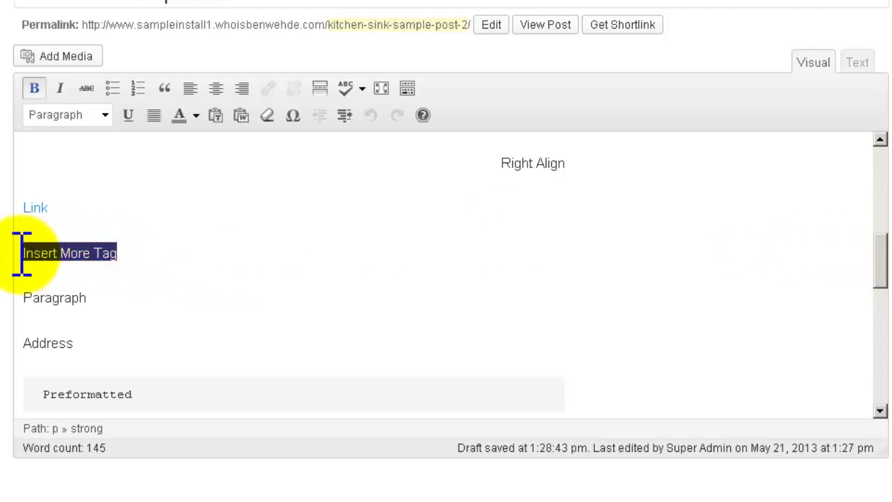
left_click(321, 93)
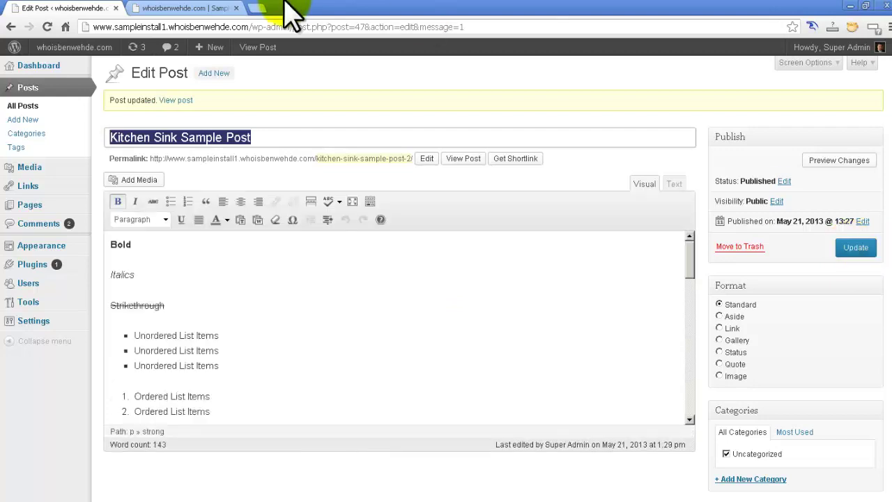
Check the post's display on the site's home page and follow its "Continue reading" link
left_click(187, 7)
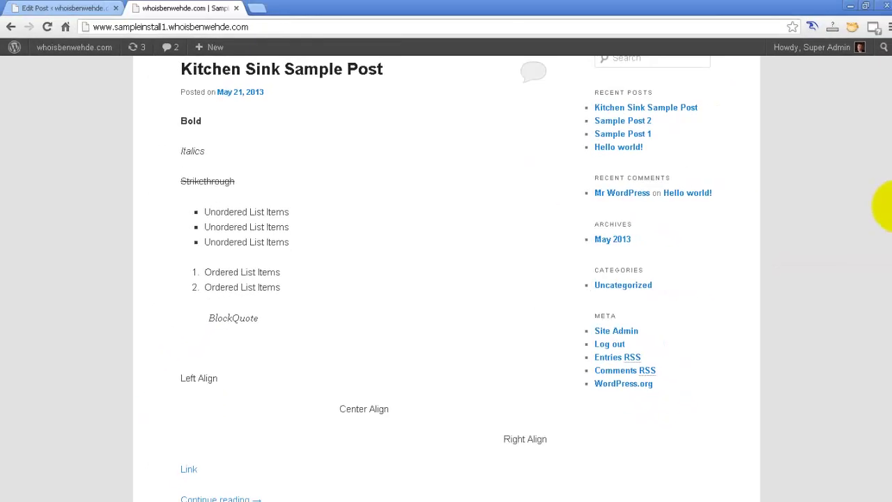
left_click_drag(887, 206, 859, 235)
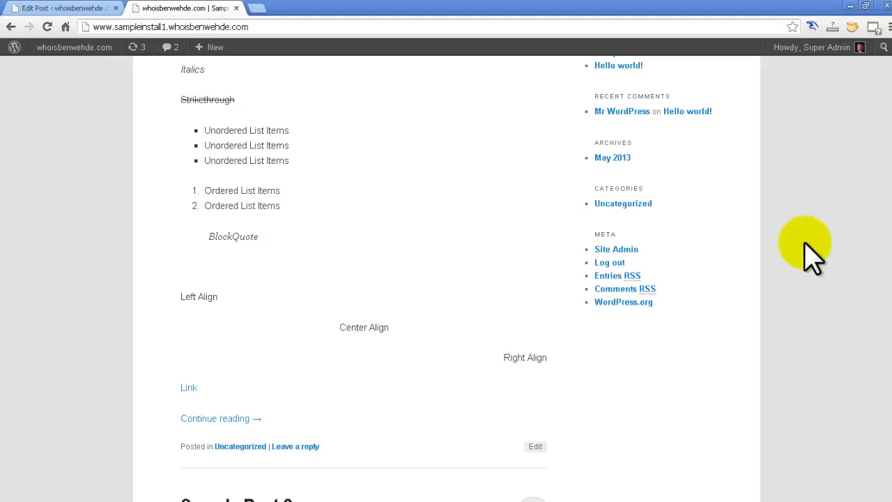
left_click(202, 418)
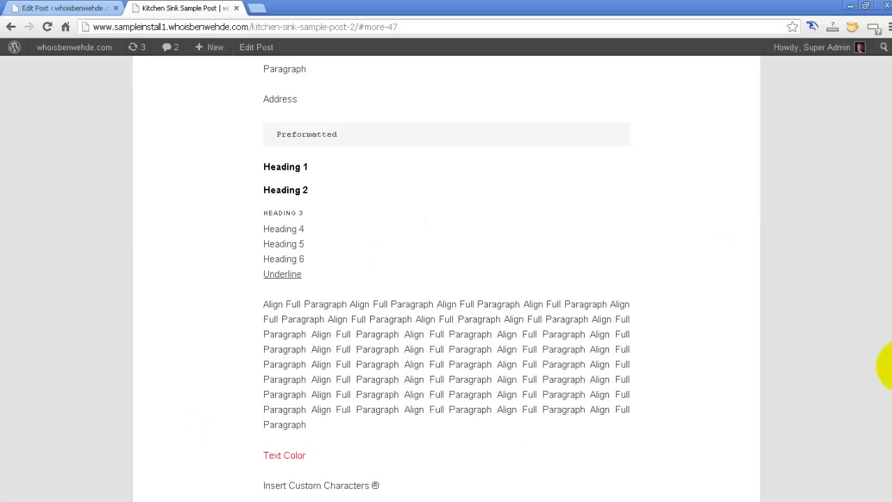
Review the full post page from the content after the More tag up to the title, and return to the post editor
scroll(886, 360, "down", 2)
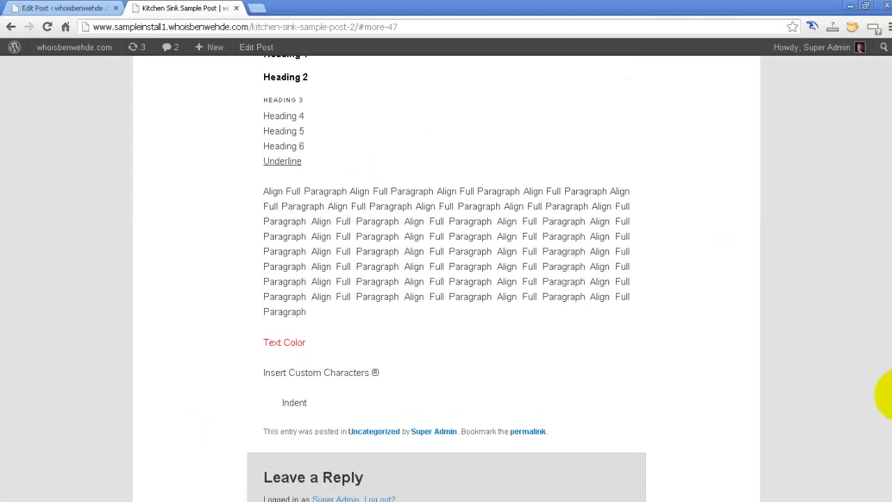
scroll(886, 334, "up", 3)
scroll(887, 321, "up", 10)
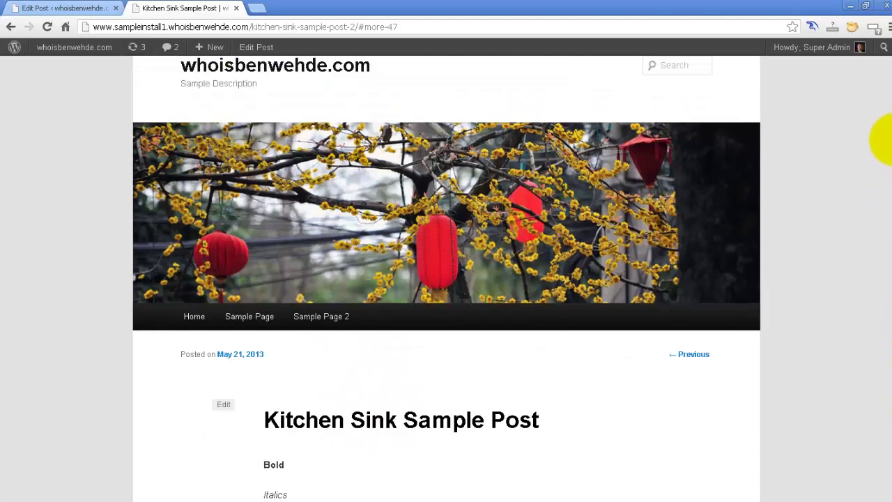
scroll(879, 119, "up", 1)
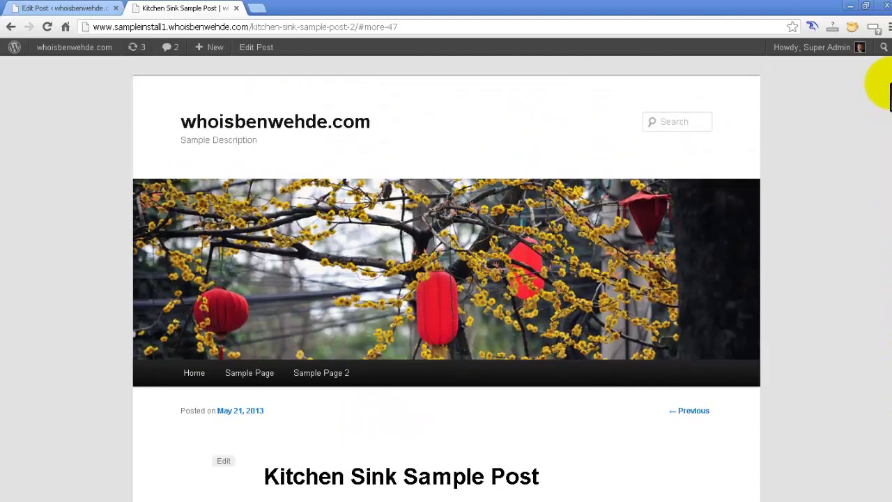
left_click(74, 10)
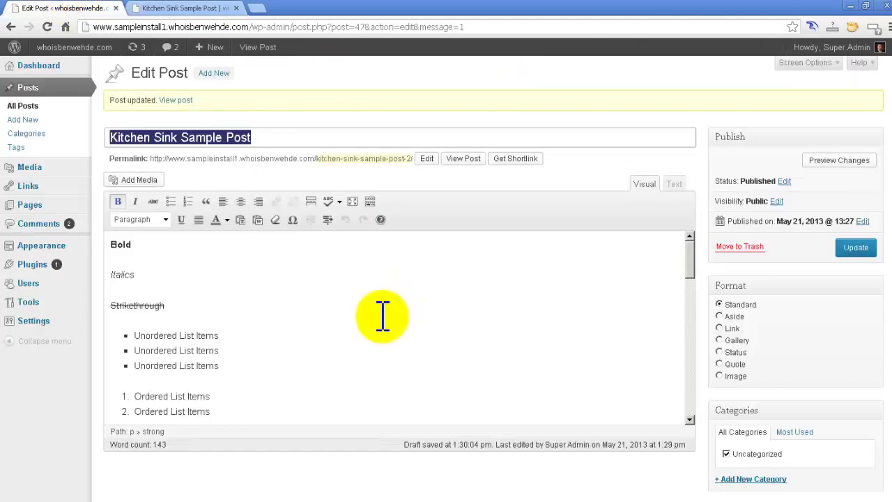